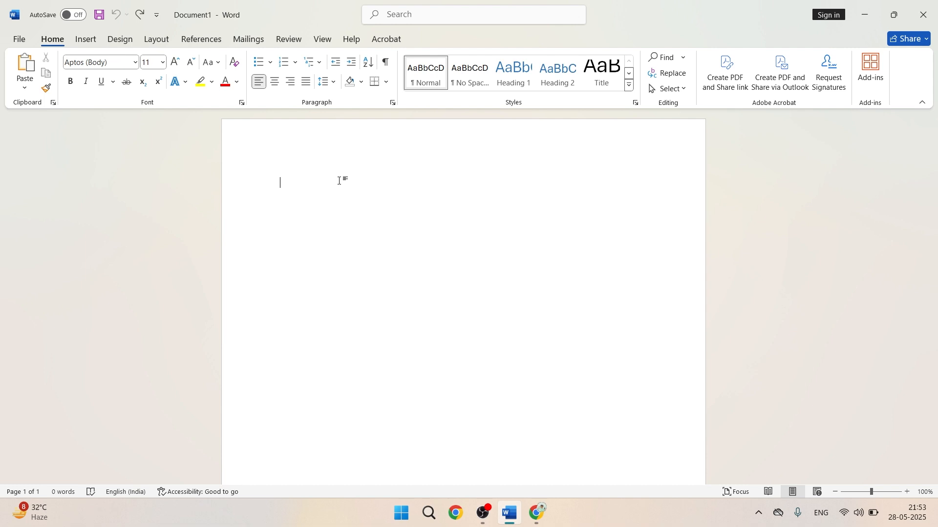
- Generate sample paragraphs in the blank document with the formula =rand()
text(=ran)
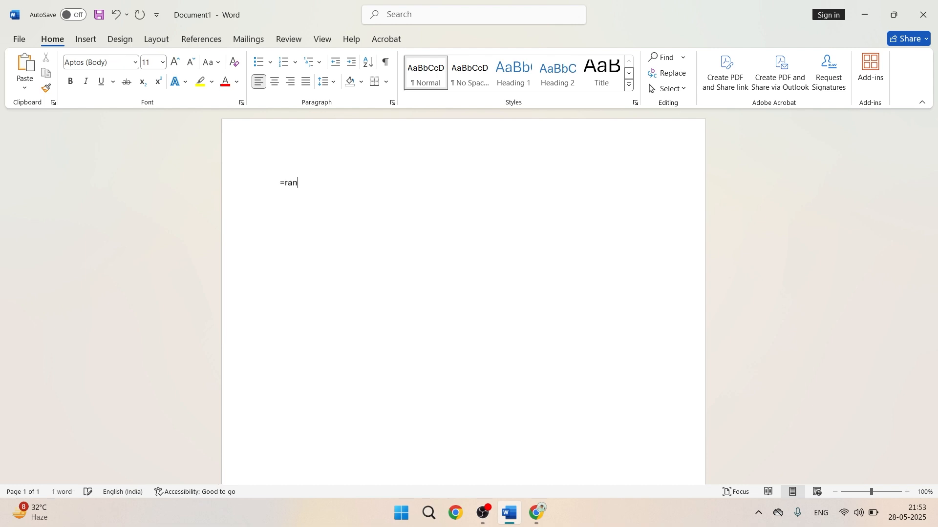
text(d())
key(Return)
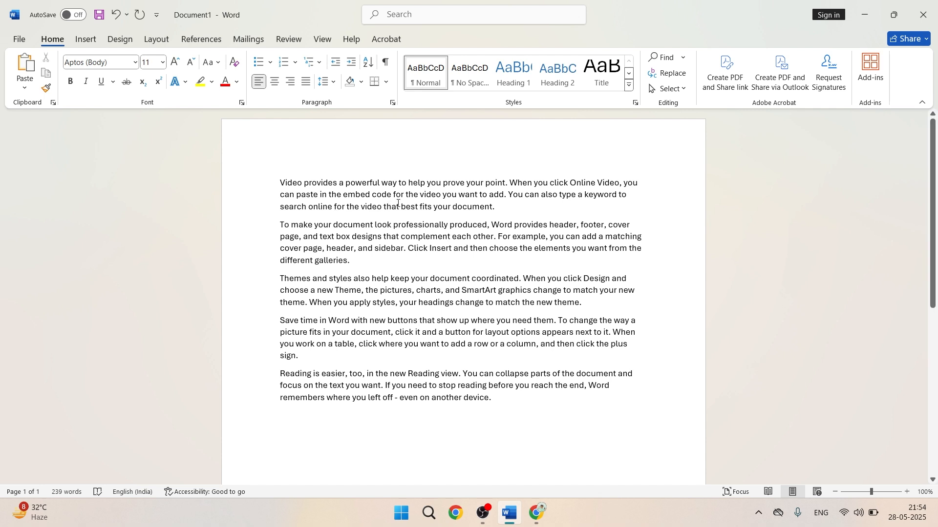
scroll(413, 193, down, 10)
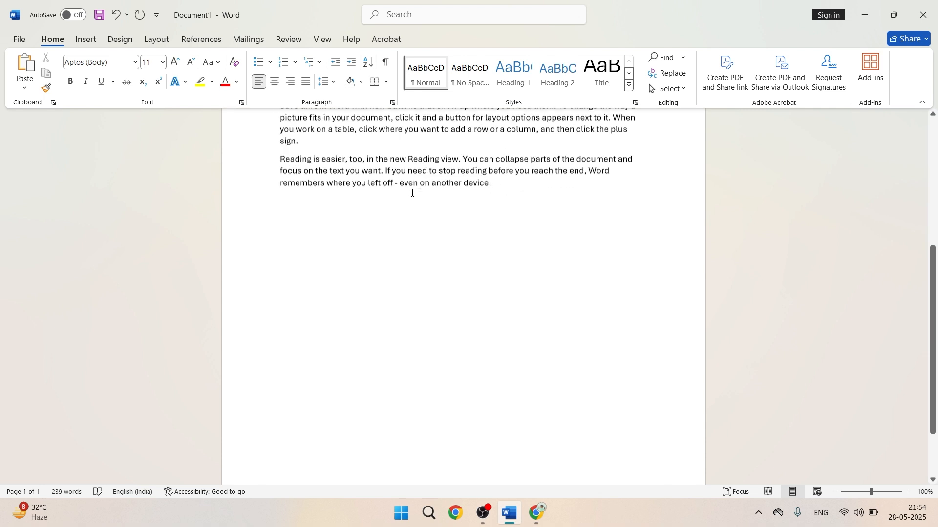
scroll(414, 193, up, 5)
scroll(414, 193, up, 5)
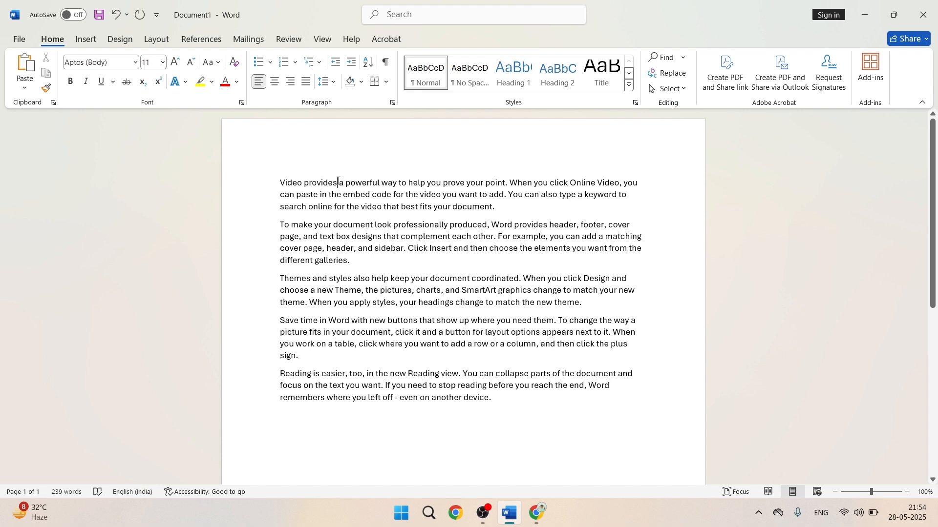
- Copy the first paragraph, beginning "Video provides a powerful way"
drag(270, 188, 488, 210)
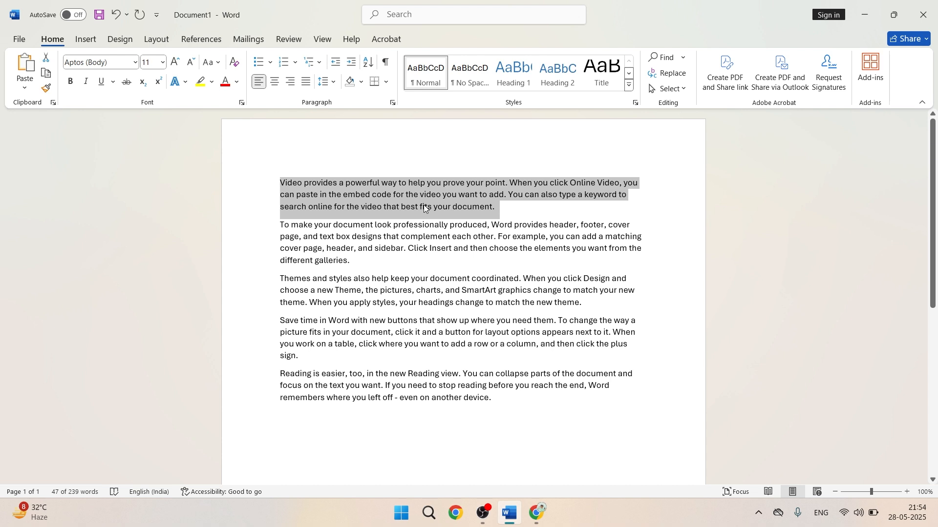
right_click(425, 209)
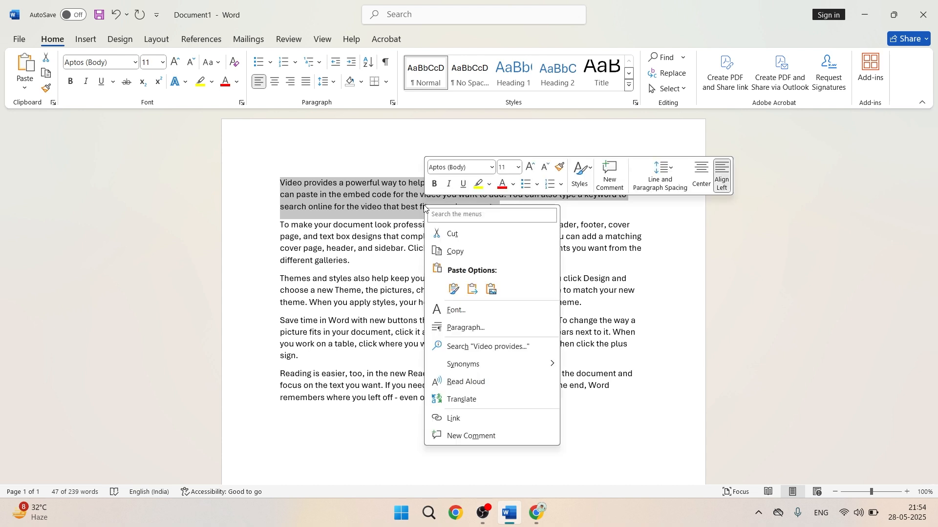
click(466, 252)
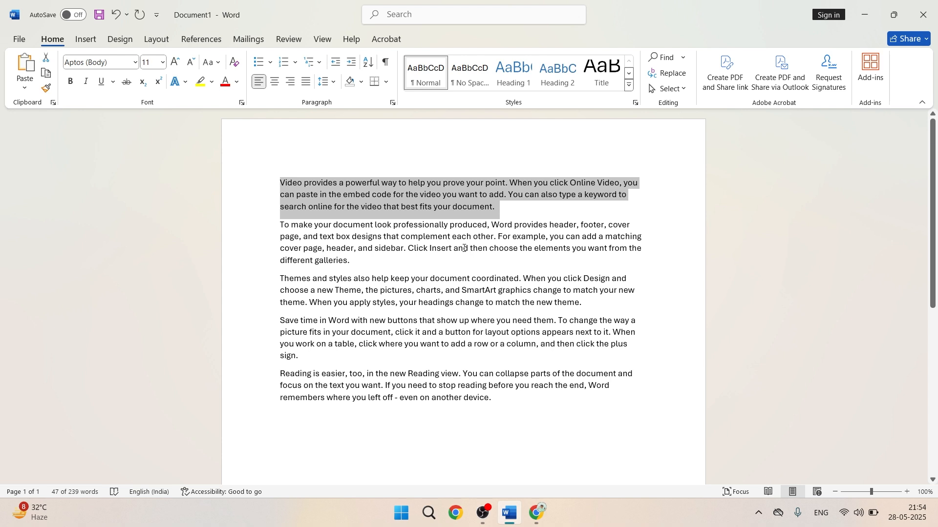
scroll(454, 252, down, 9)
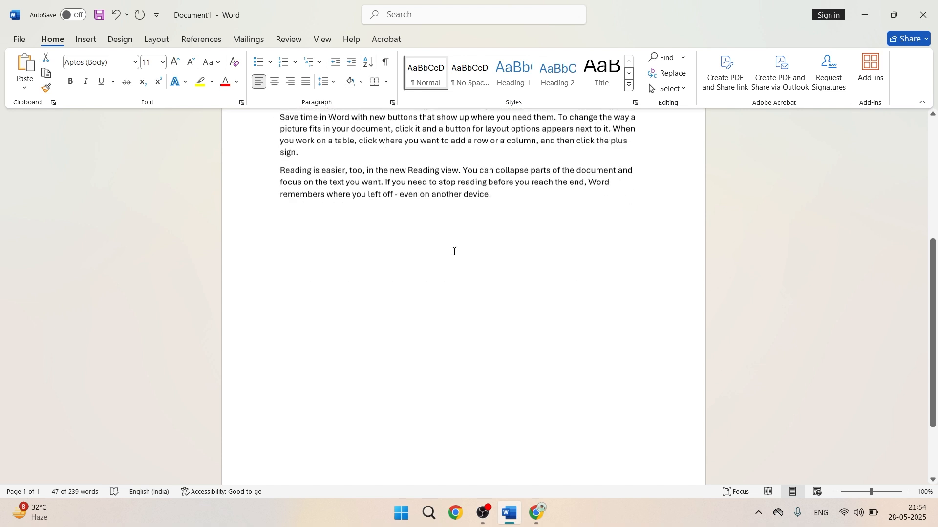
scroll(454, 252, up, 9)
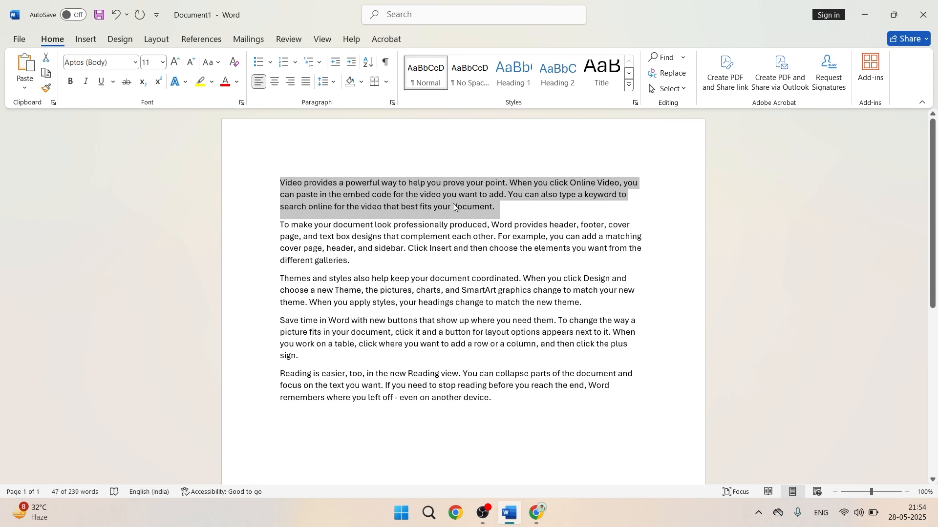
scroll(452, 234, down, 9)
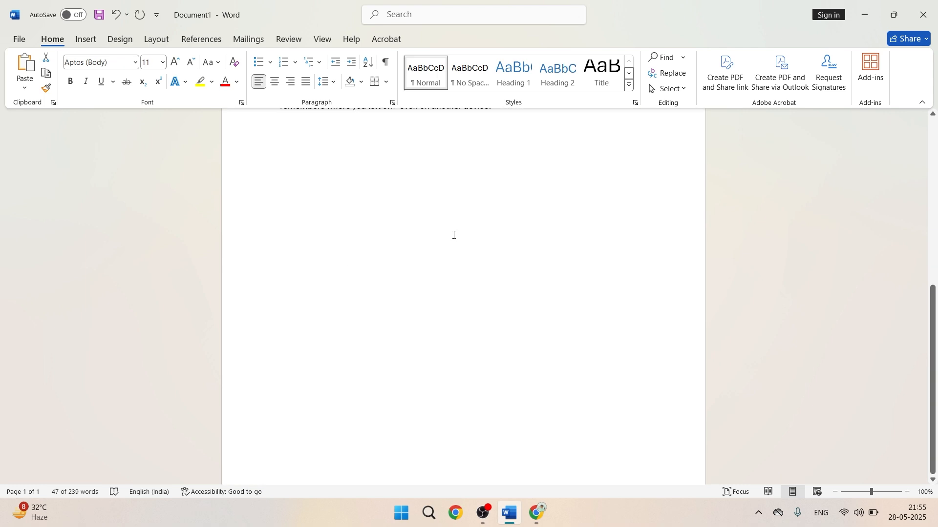
- Insert a page break below the last paragraph to start a second page
click(363, 292)
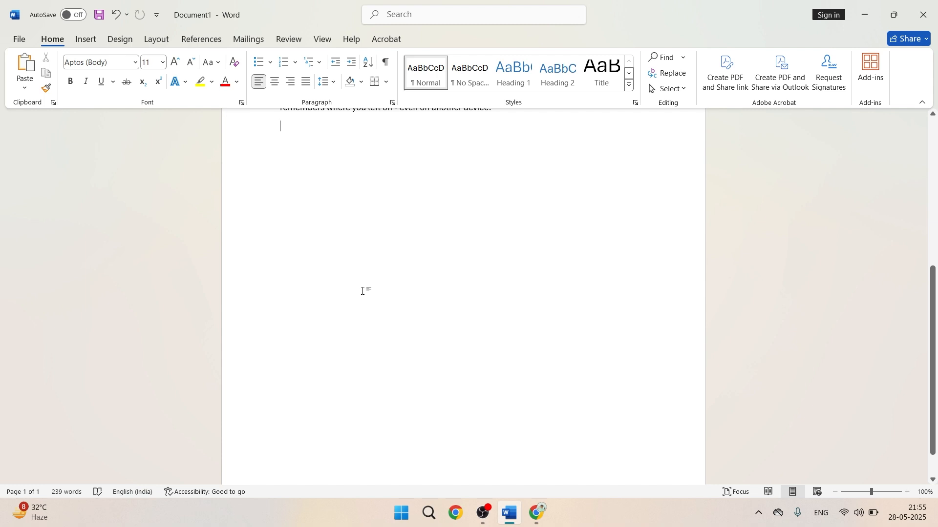
scroll(364, 292, up, 5)
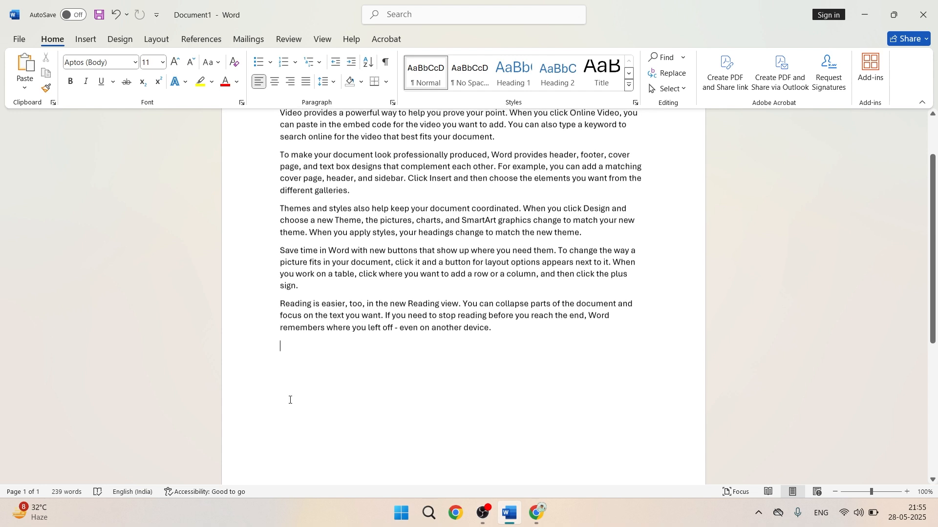
scroll(309, 311, up, 3)
scroll(318, 398, down, 1)
scroll(303, 379, down, 2)
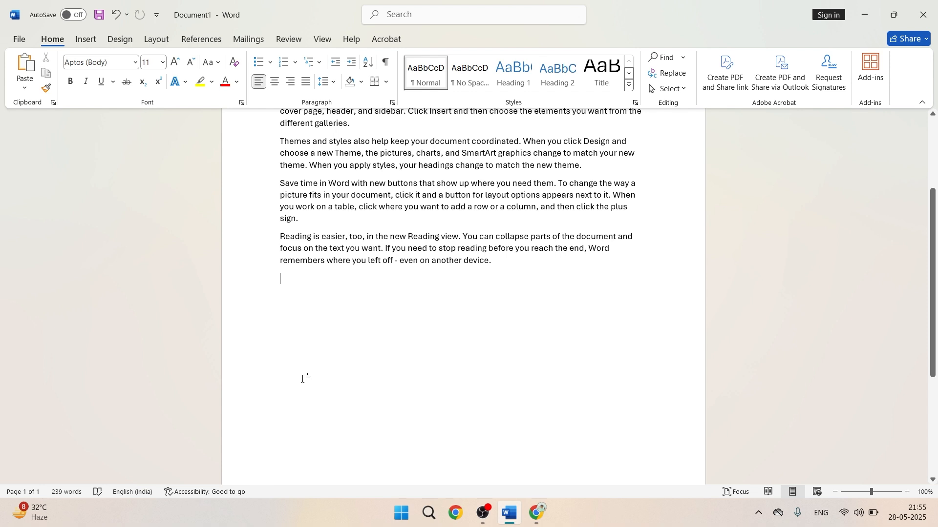
key(ctrl+Return)
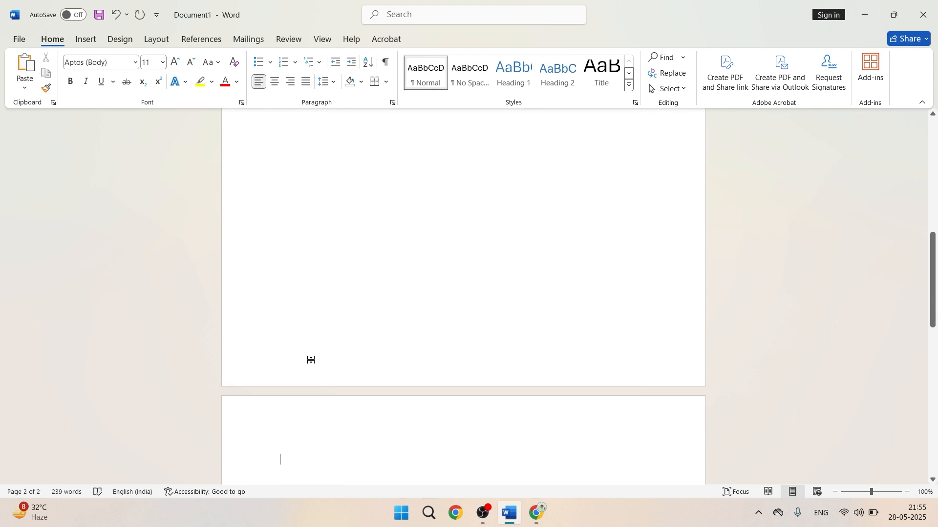
scroll(309, 360, down, 8)
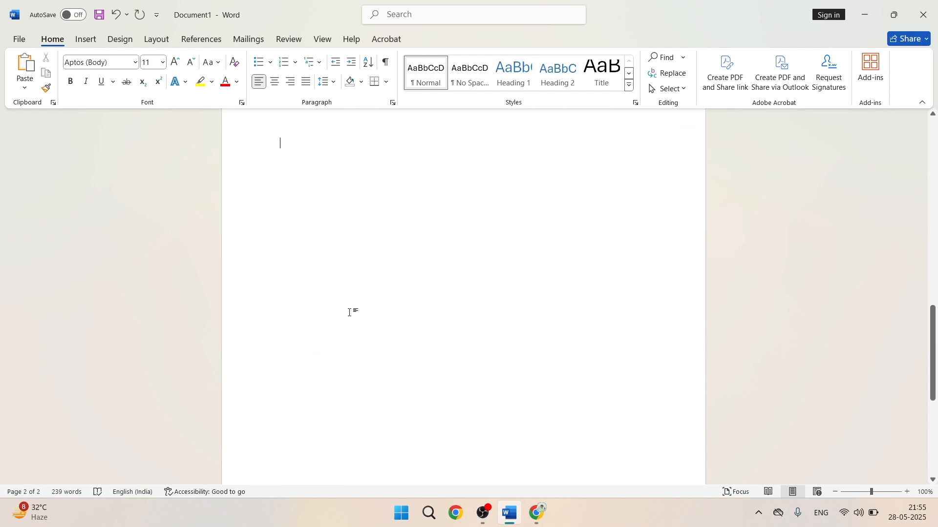
- Copy the opening "Video provides" paragraph on page one to the clipboard
scroll(350, 312, up, 10)
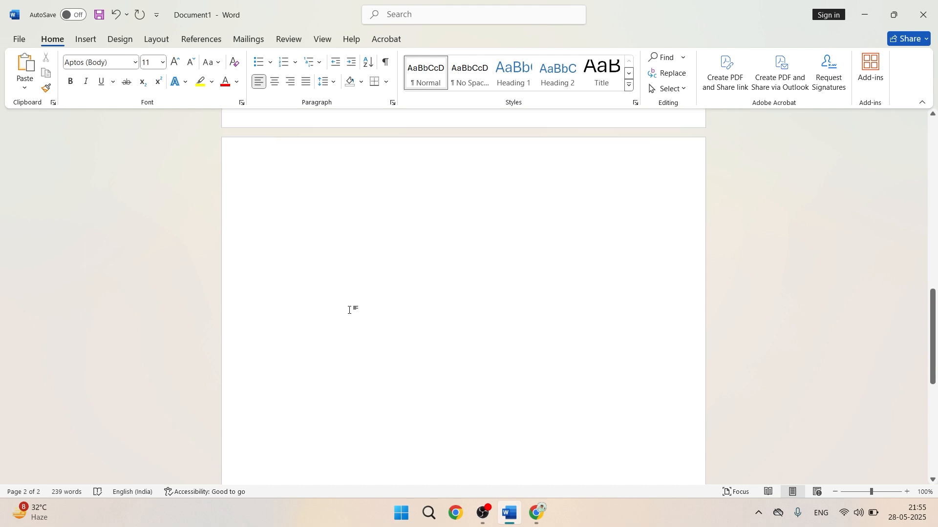
scroll(365, 262, up, 7)
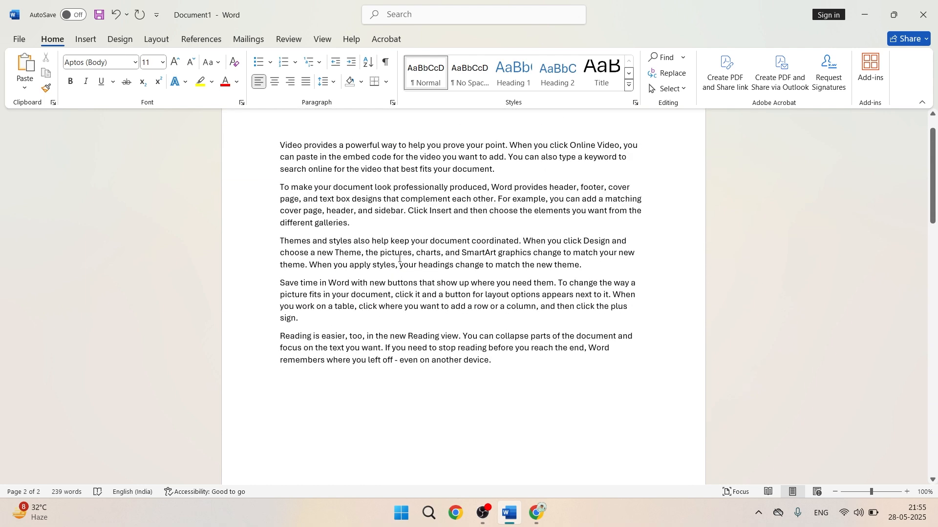
drag(497, 205, 269, 186)
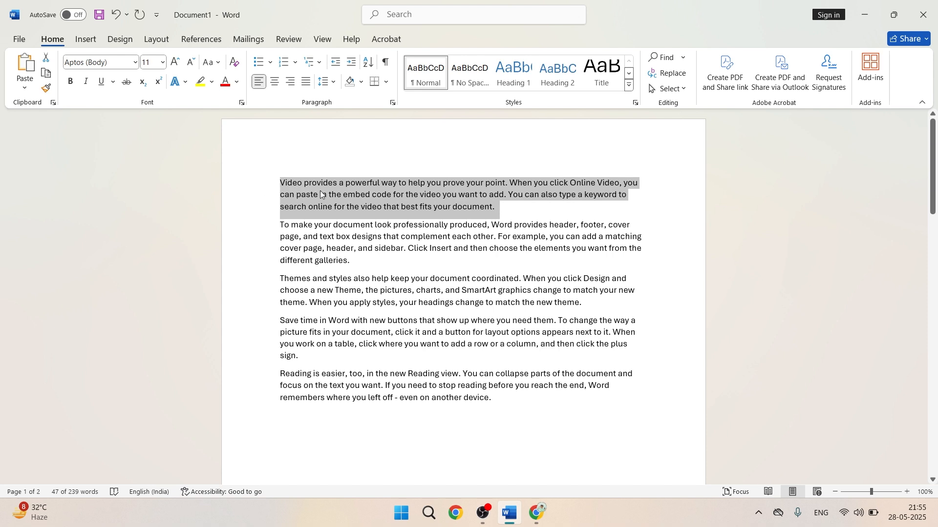
right_click(415, 205)
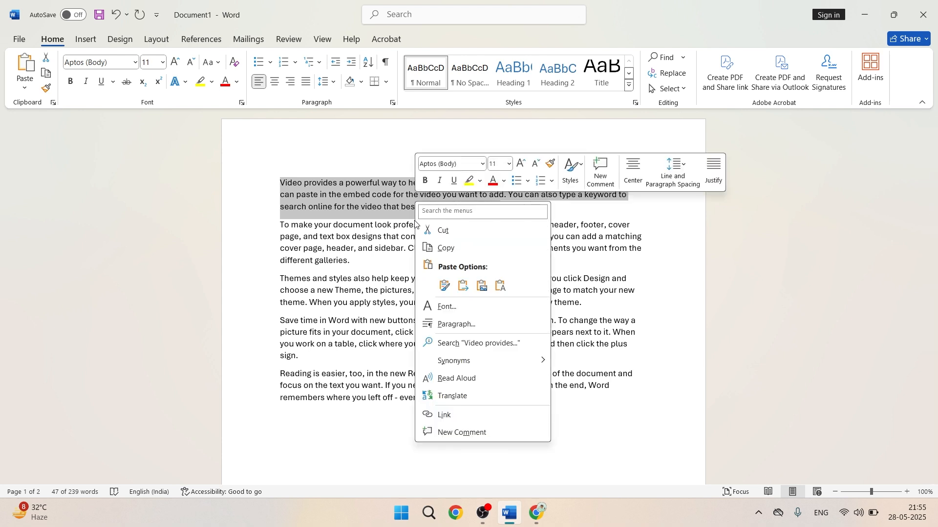
click(455, 250)
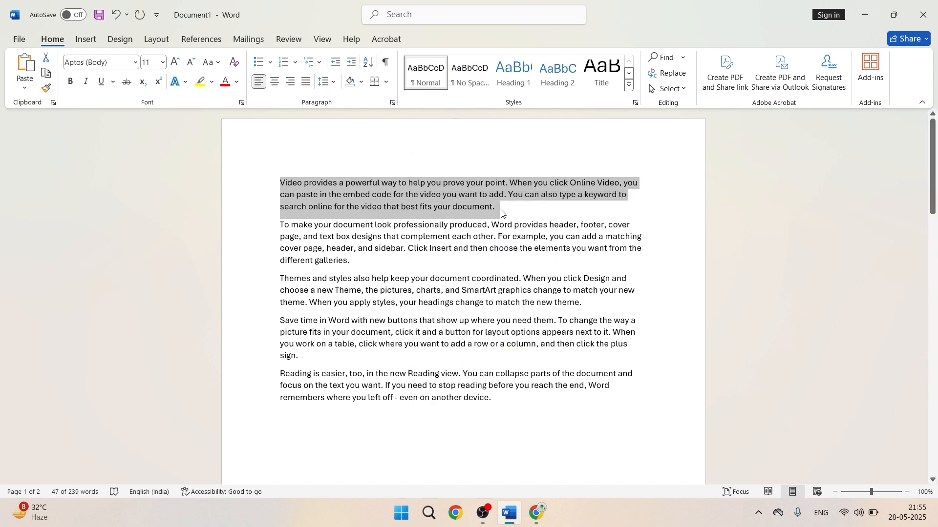
- Try pasting the copied paragraph at the start of page two at 100% zoom, and undo the paste
ctrl+scroll(457, 287, up, 2)
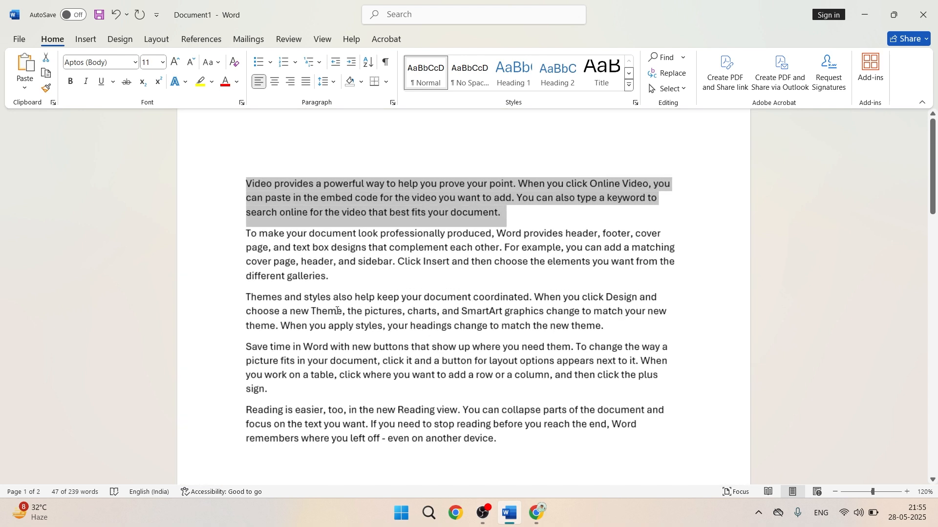
scroll(498, 307, down, 10)
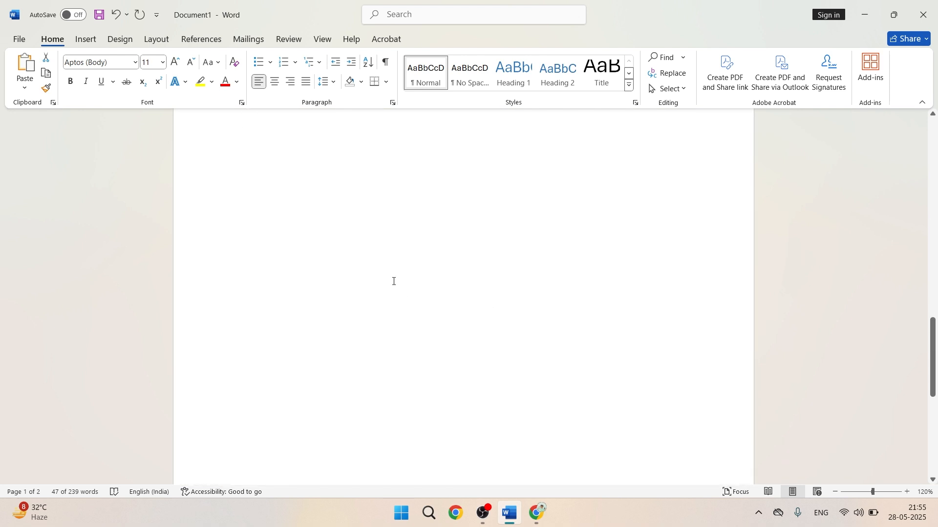
scroll(488, 312, up, 2)
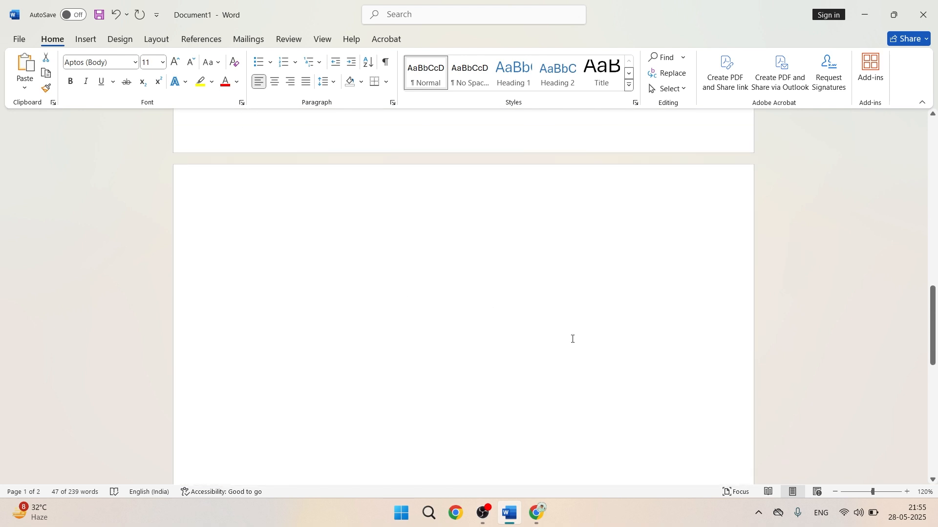
click(835, 492)
click(835, 492)
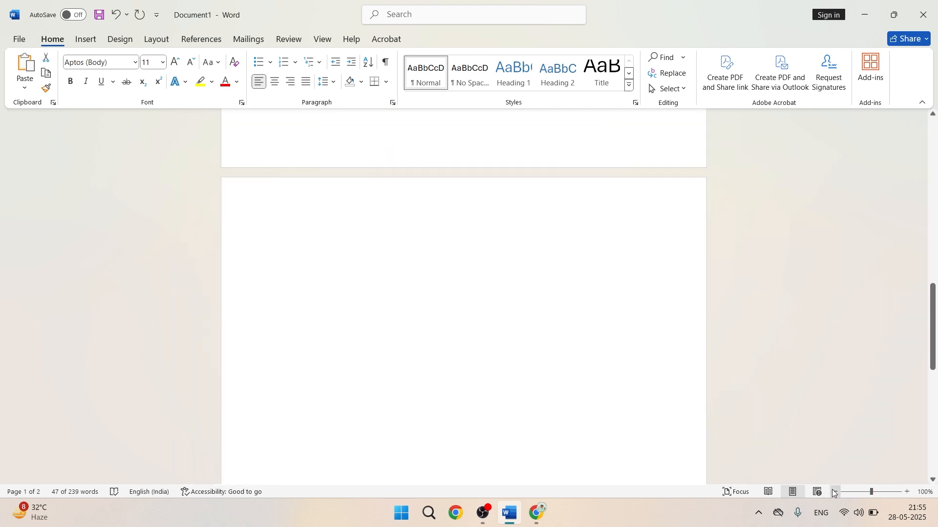
click(311, 235)
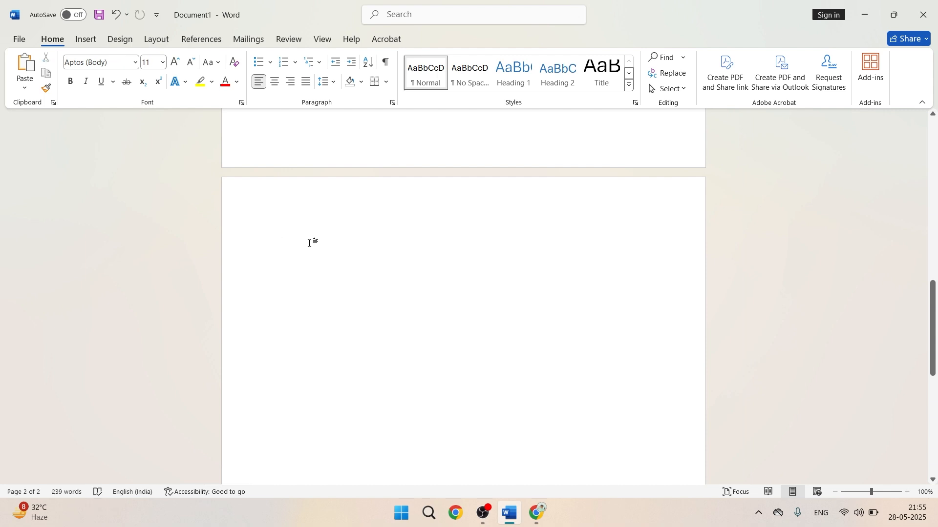
key(ctrl+v)
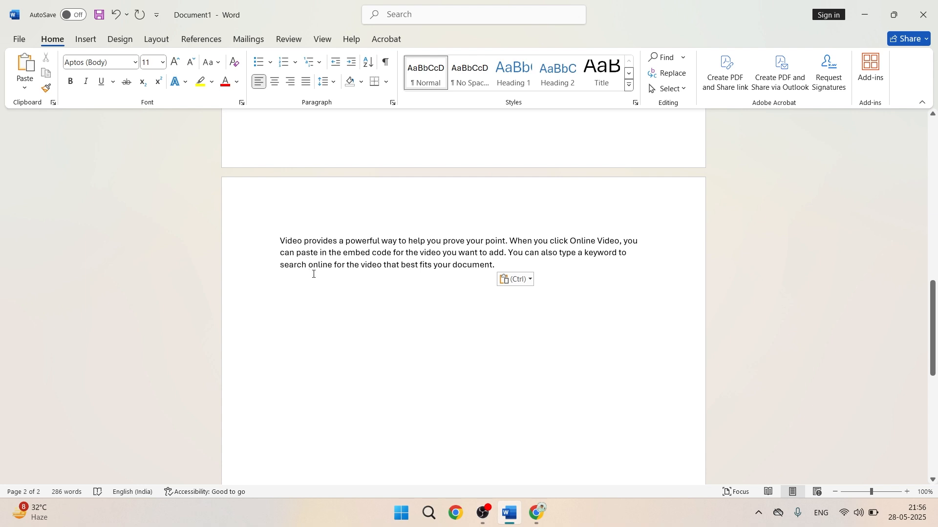
key(ctrl+z)
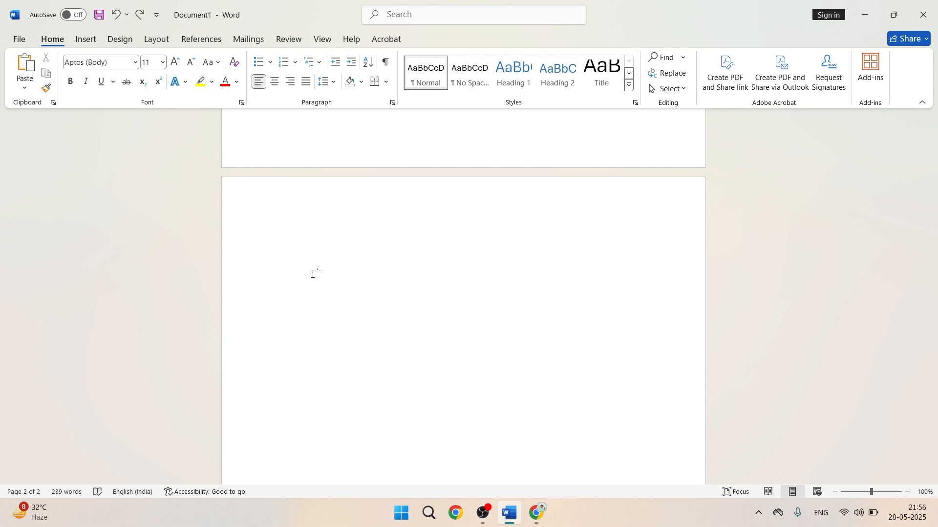
- Paste the copied paragraph at the start of page two with the Keep Source Formatting option
right_click(287, 241)
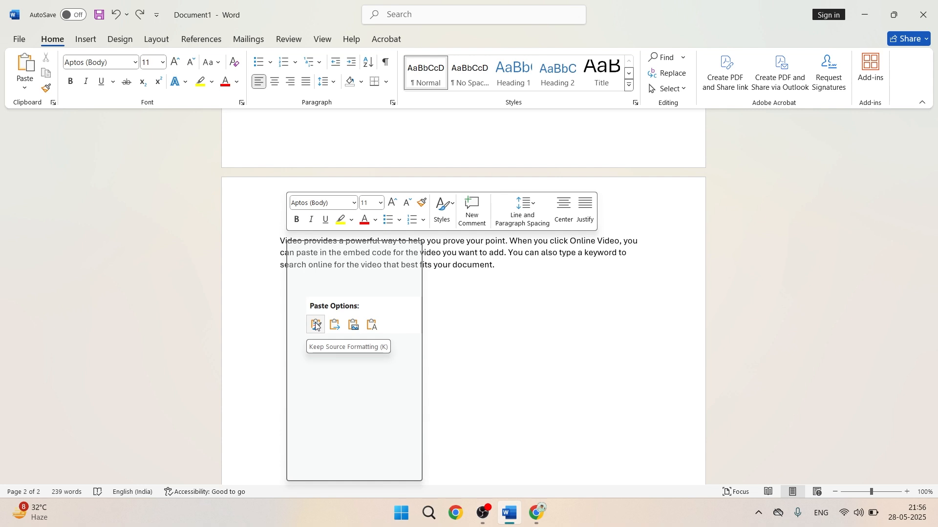
click(316, 325)
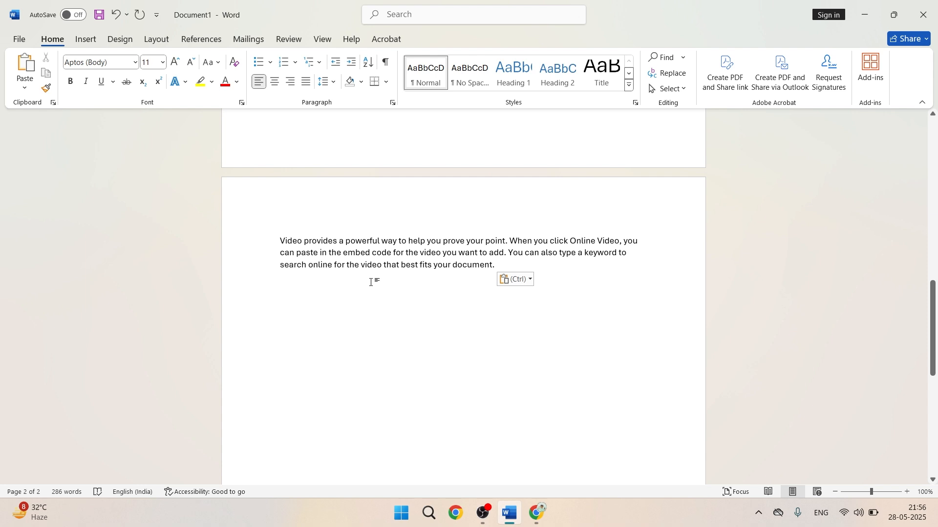
- Compare the pasted paragraph on page two with the original first paragraph on page one, selecting the text on each page
scroll(372, 281, up, 1)
drag(280, 276, 339, 276)
scroll(320, 293, up, 12)
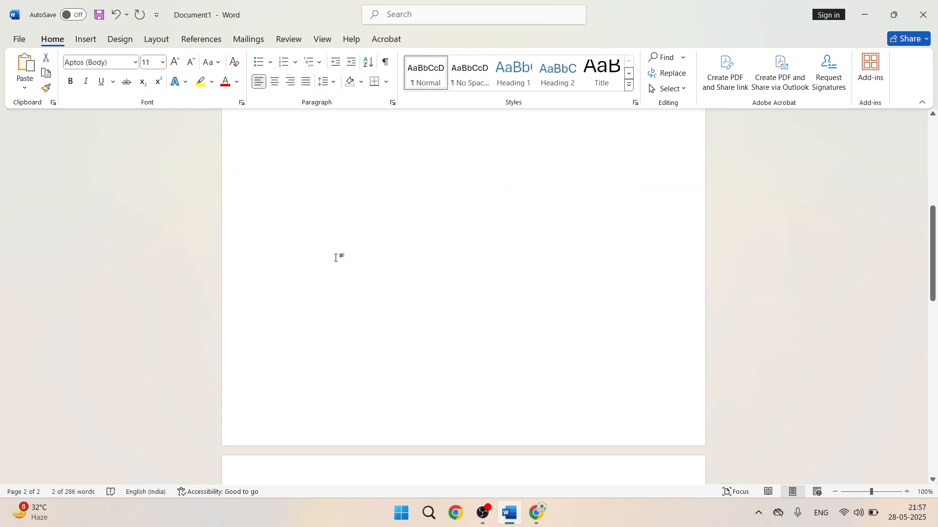
drag(280, 183, 506, 211)
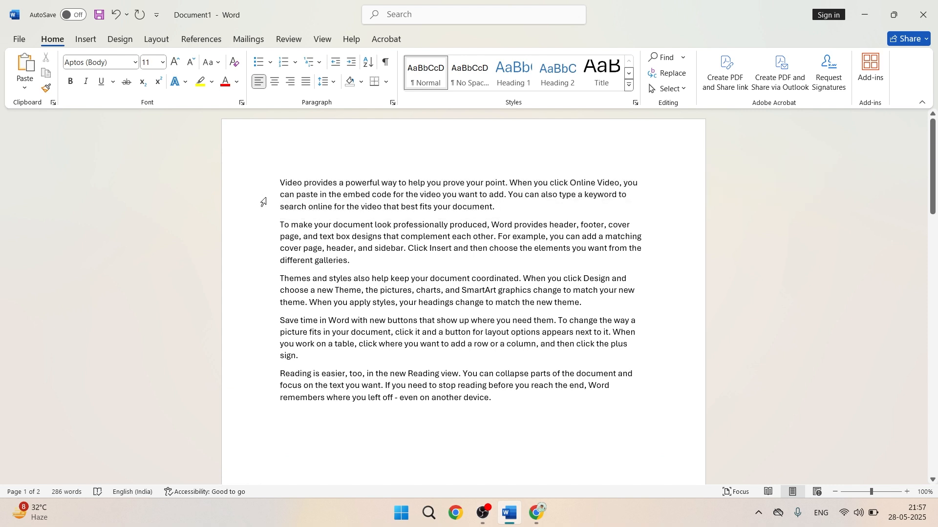
drag(261, 185, 494, 208)
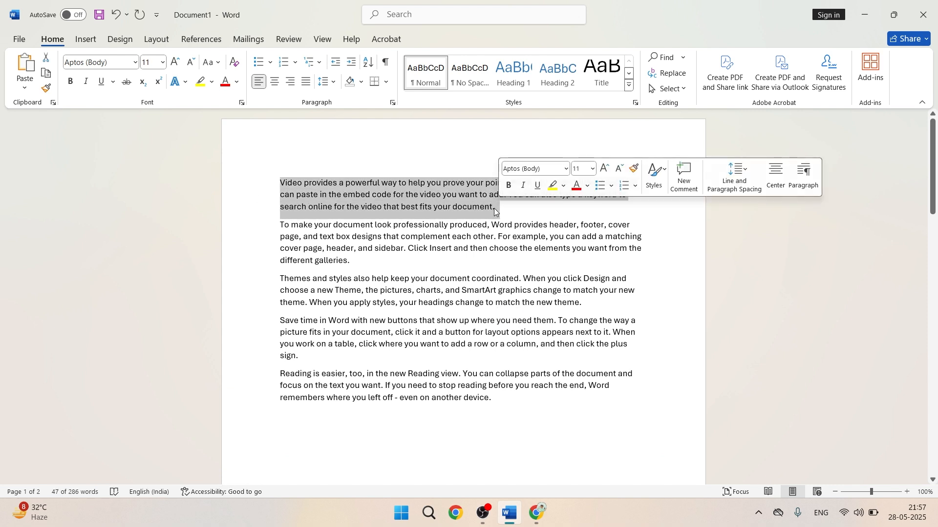
scroll(444, 242, down, 10)
drag(282, 296, 500, 314)
click(431, 338)
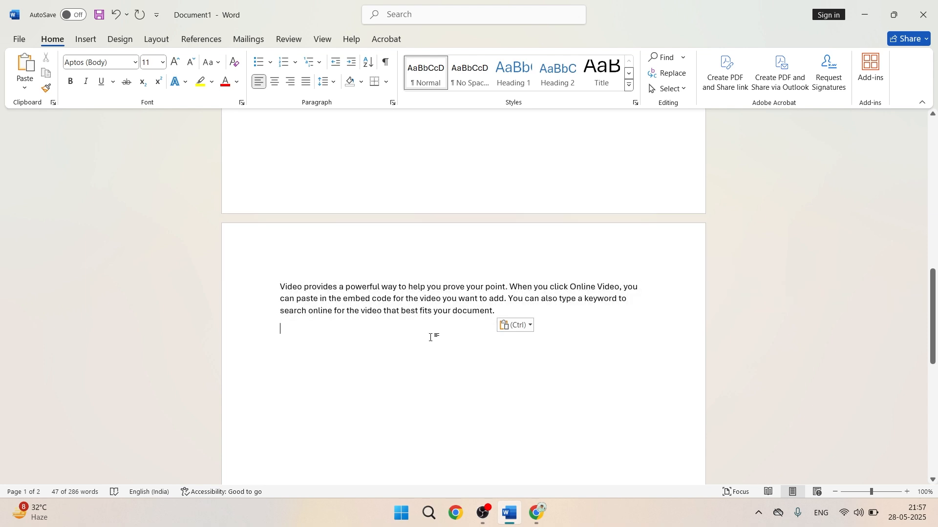
scroll(428, 271, up, 9)
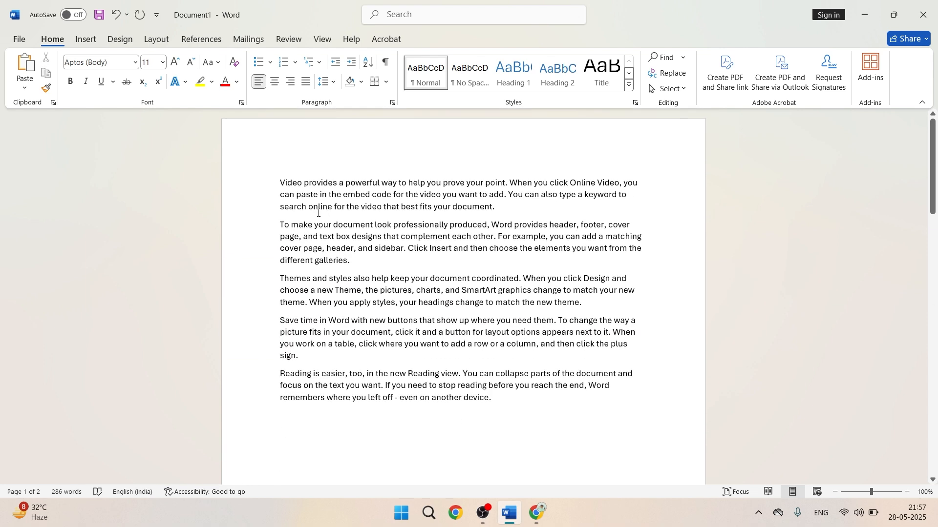
drag(276, 177, 508, 207)
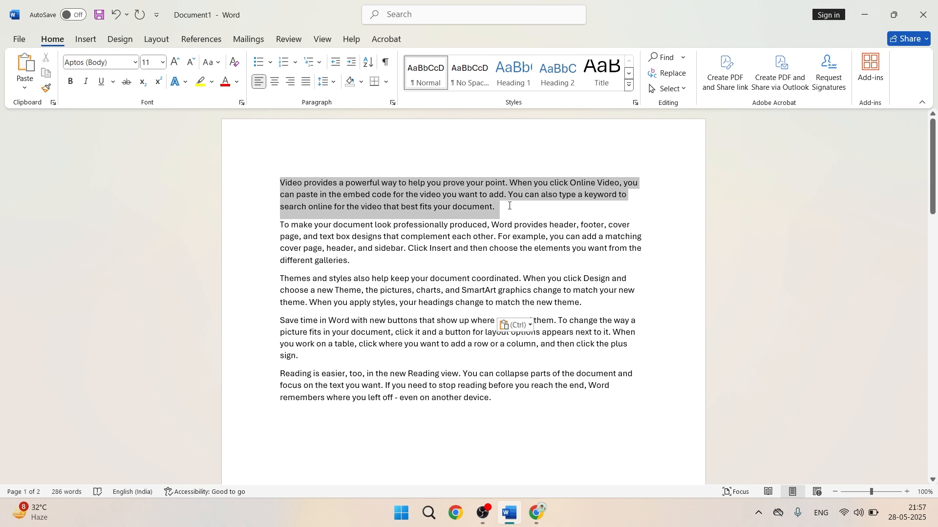
- Check the pasted "Video provides" paragraph on page two against its original on page one once more, highlighting each
scroll(435, 240, down, 1)
scroll(435, 240, down, 8)
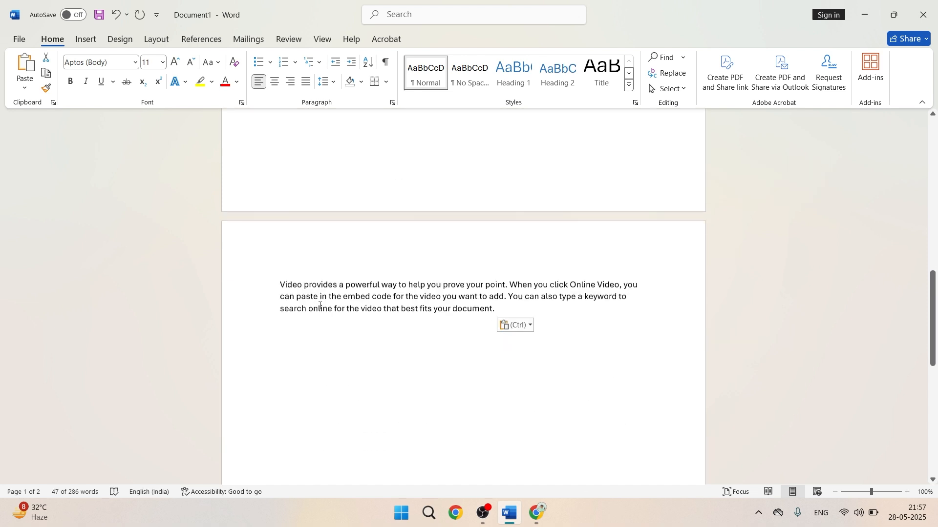
click(262, 291)
drag(337, 296, 456, 306)
triple_click(309, 292)
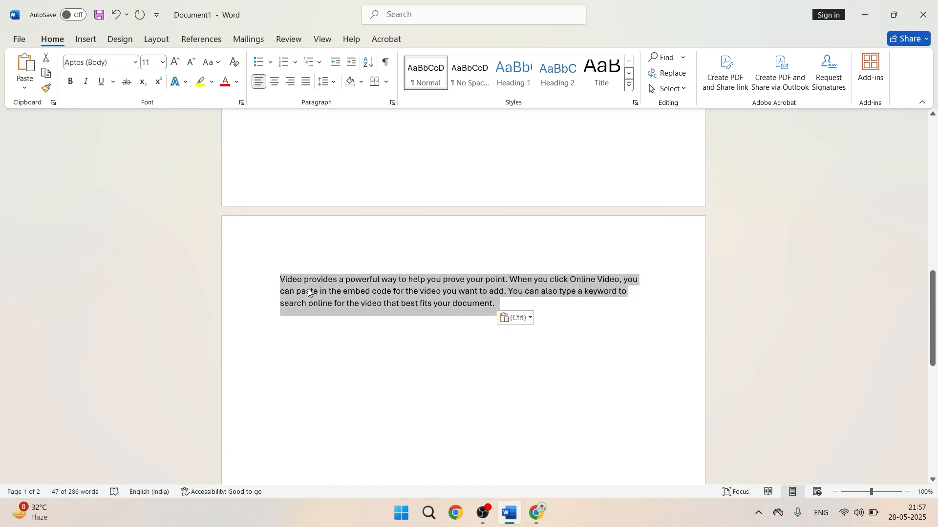
click(346, 334)
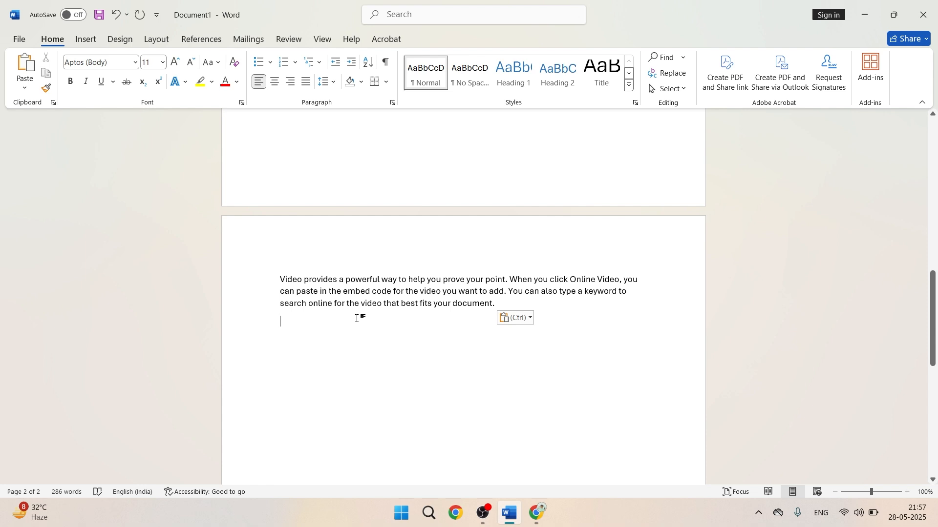
scroll(357, 321, up, 5)
scroll(370, 281, up, 6)
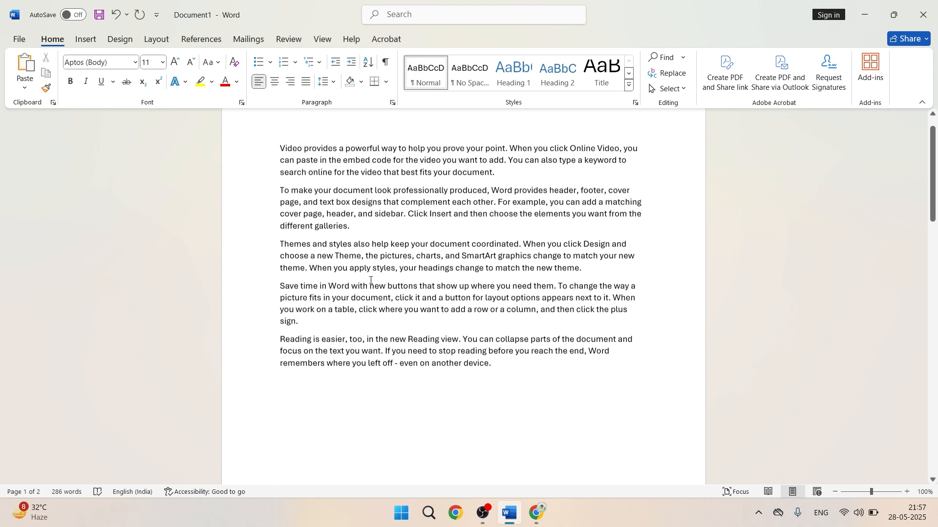
double_click(262, 183)
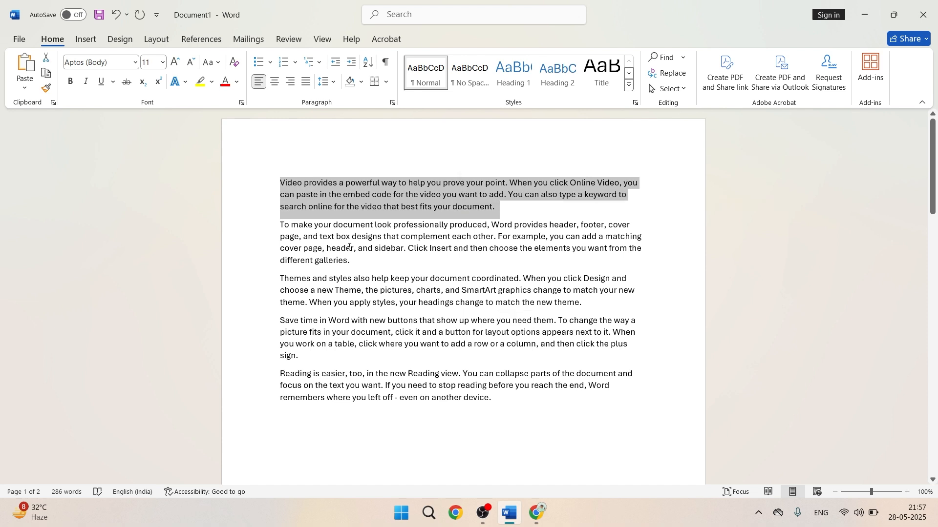
- Copy the "Themes and styles" paragraph from page one and paste it on page two, leaving a blank line below the existing paragraph
drag(278, 279, 586, 310)
key(ctrl+c)
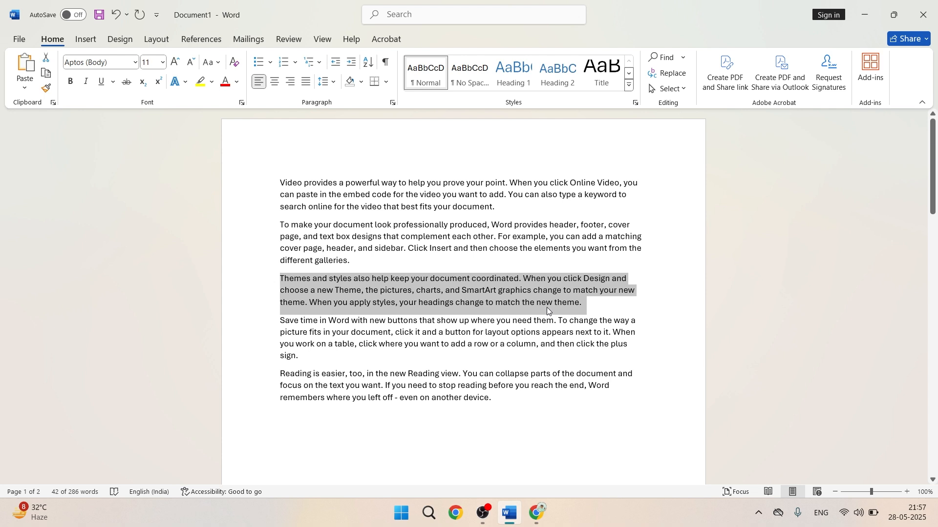
scroll(542, 302, down, 10)
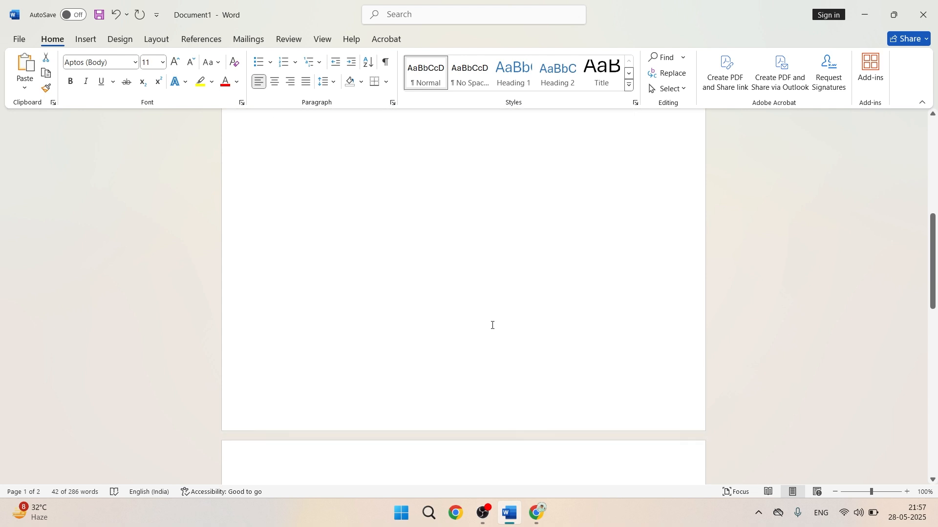
click(292, 318)
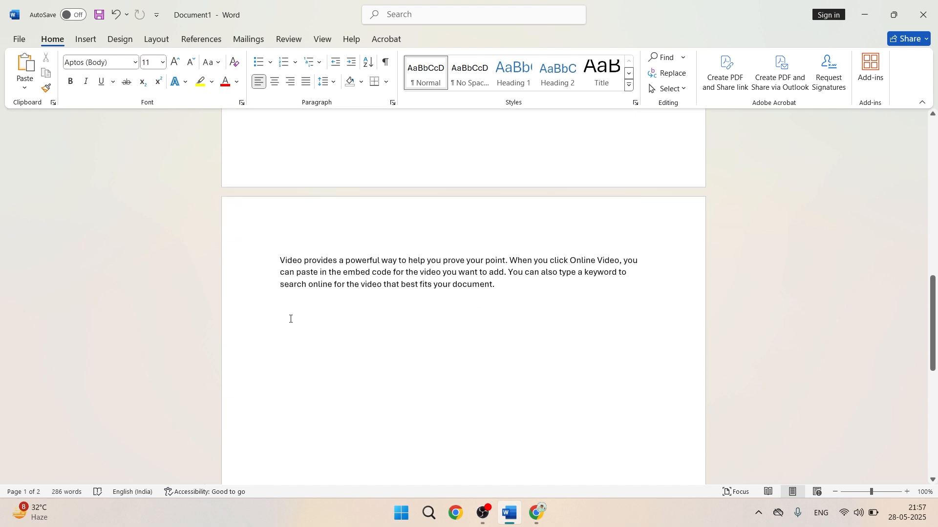
key(Return)
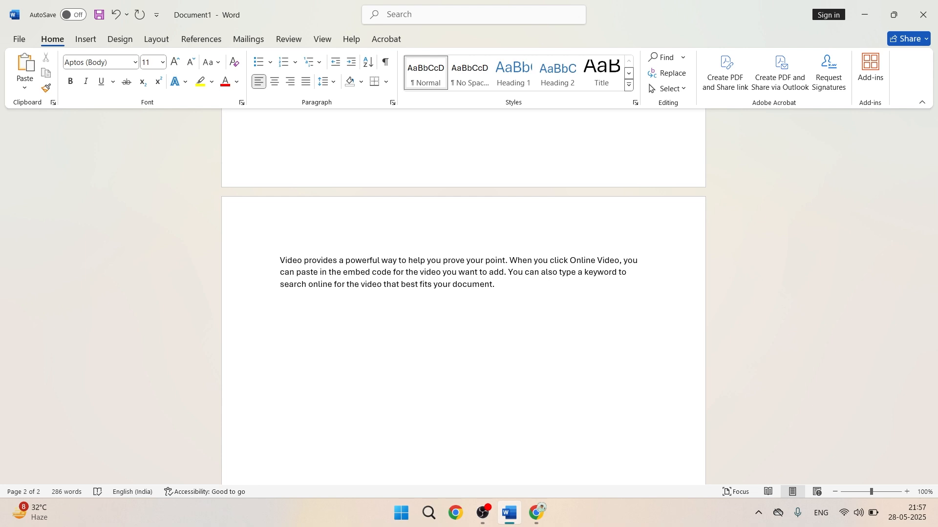
key(ctrl+v)
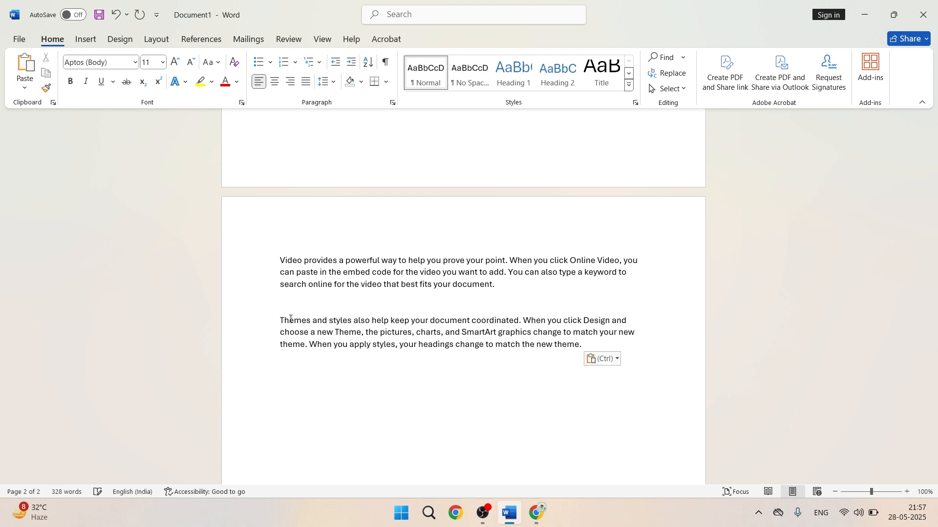
- Compare the pasted "Themes and styles" paragraph with its original on page one, highlighting the copied text on both pages
drag(287, 319, 587, 342)
scroll(469, 295, up, 10)
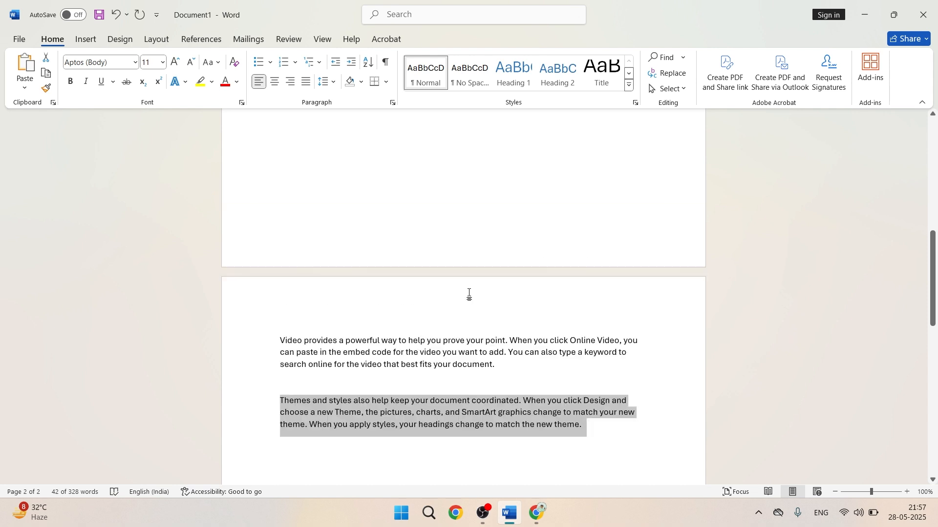
drag(272, 282, 564, 307)
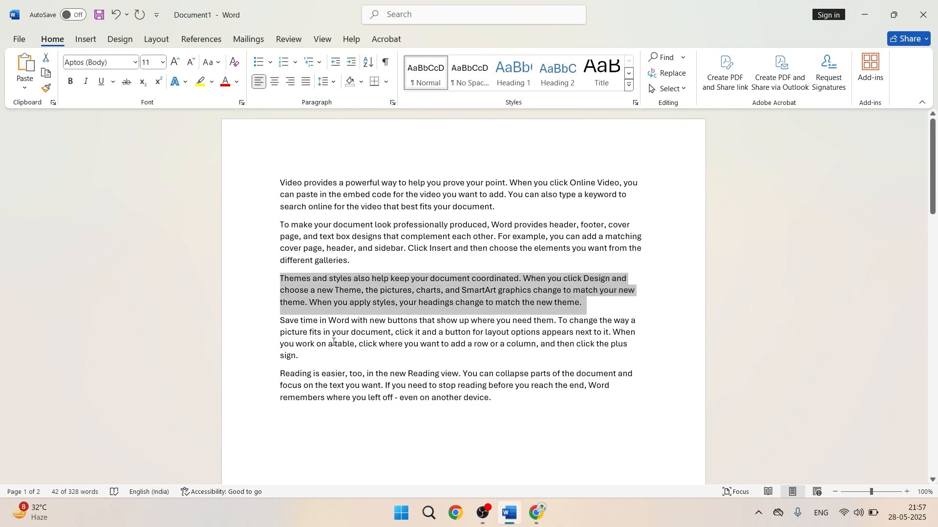
scroll(334, 342, down, 15)
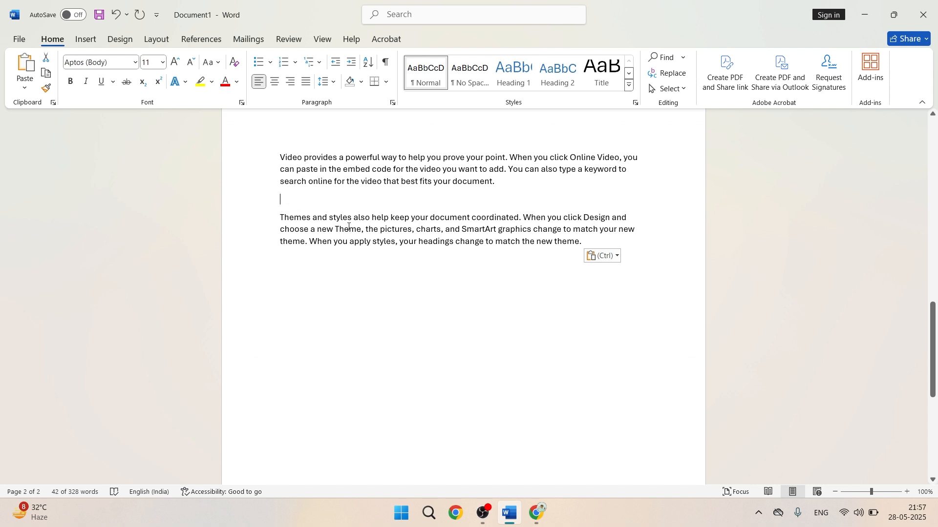
triple_click(349, 226)
click(446, 289)
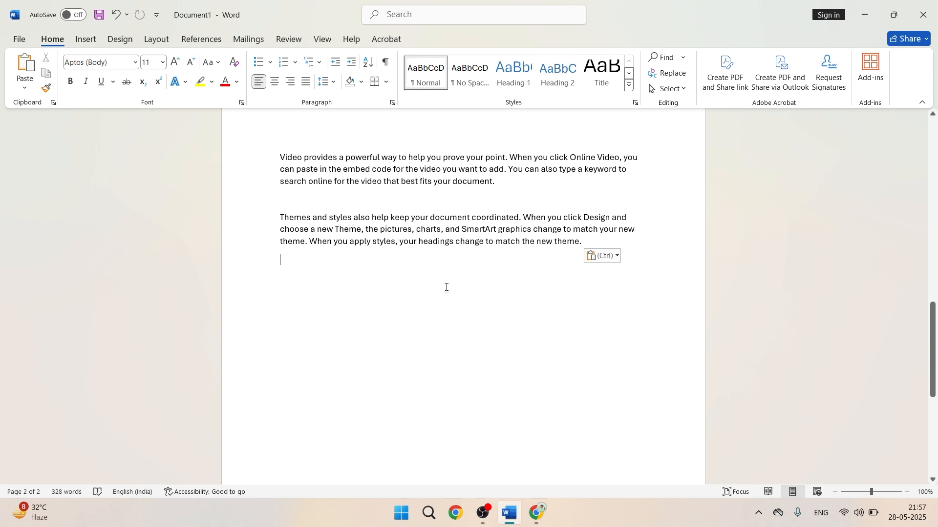
drag(263, 152, 264, 182)
drag(255, 217, 550, 255)
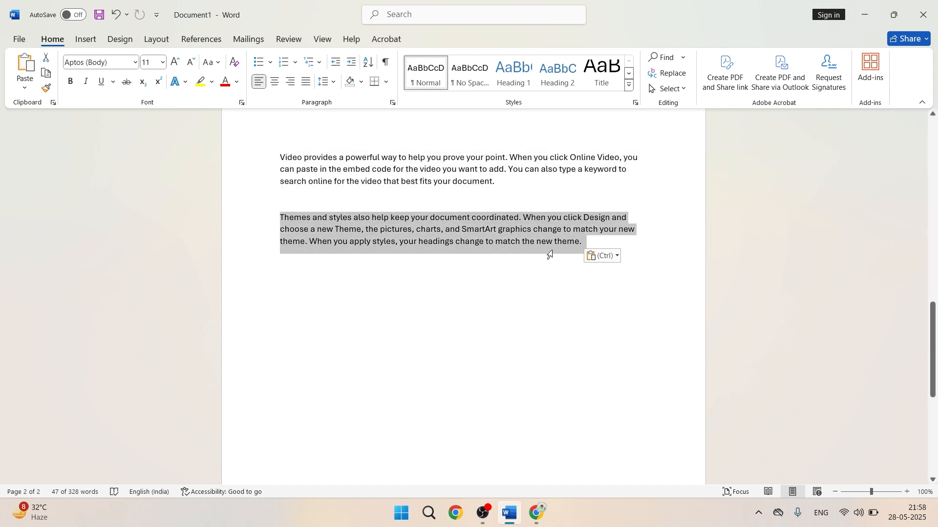
- Insert a horizontal divider line below the "Themes and styles" paragraph on page two using three hyphens
click(342, 292)
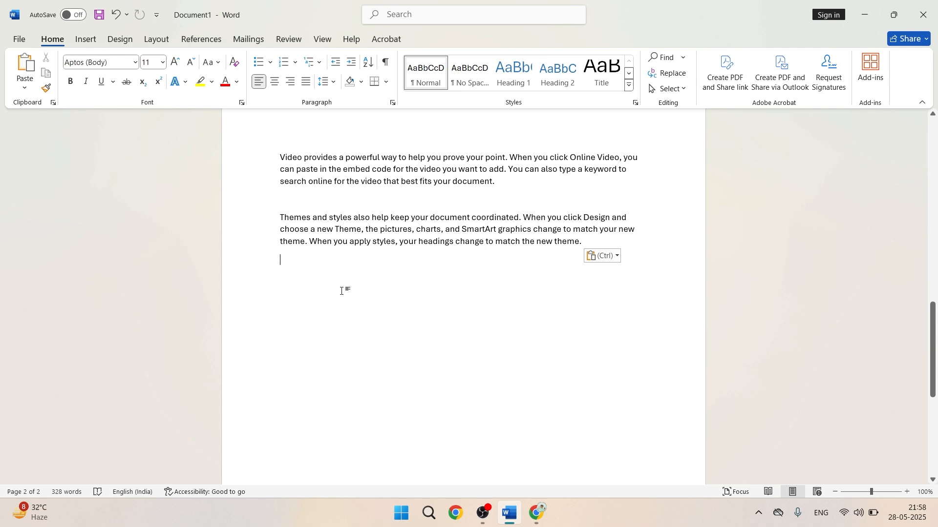
text(---)
key(Return)
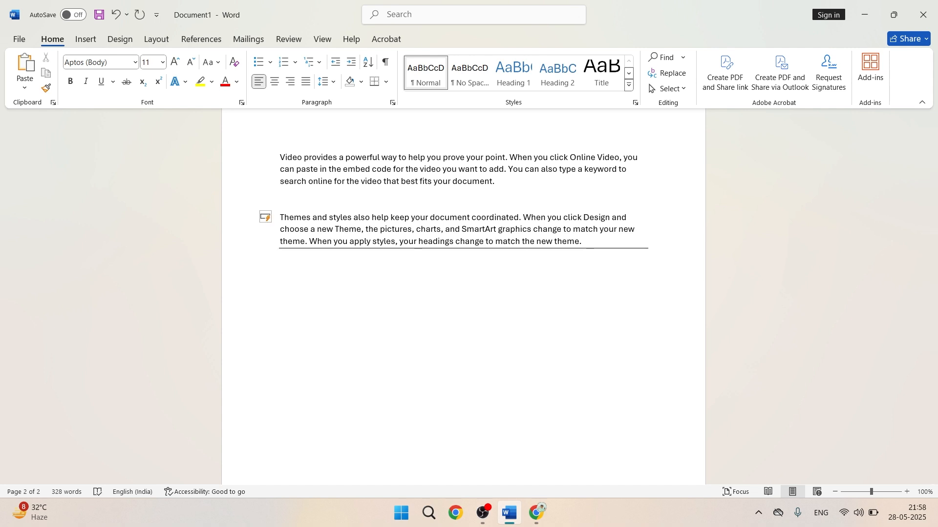
- Review the paragraphs on page one and the pasted text on page two, highlighting the closing "Reading is easier" paragraph
scroll(381, 279, up, 5)
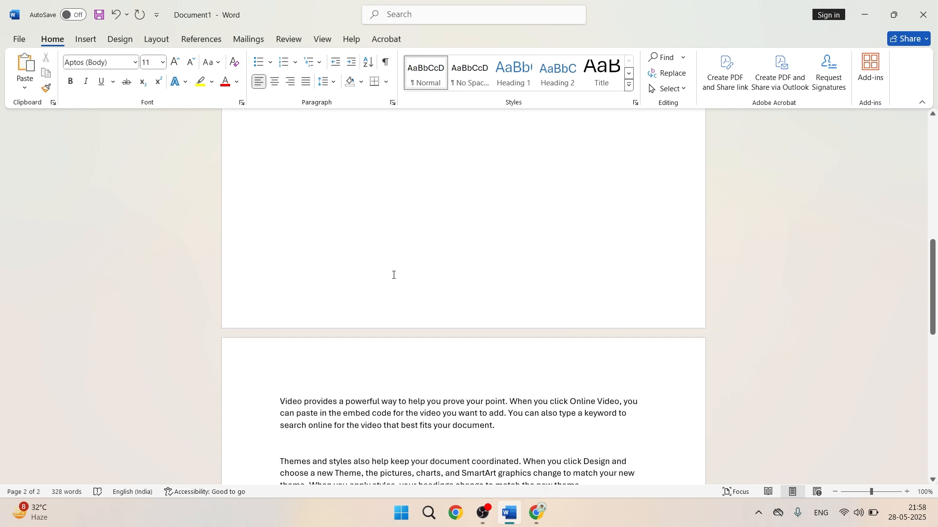
scroll(393, 275, up, 9)
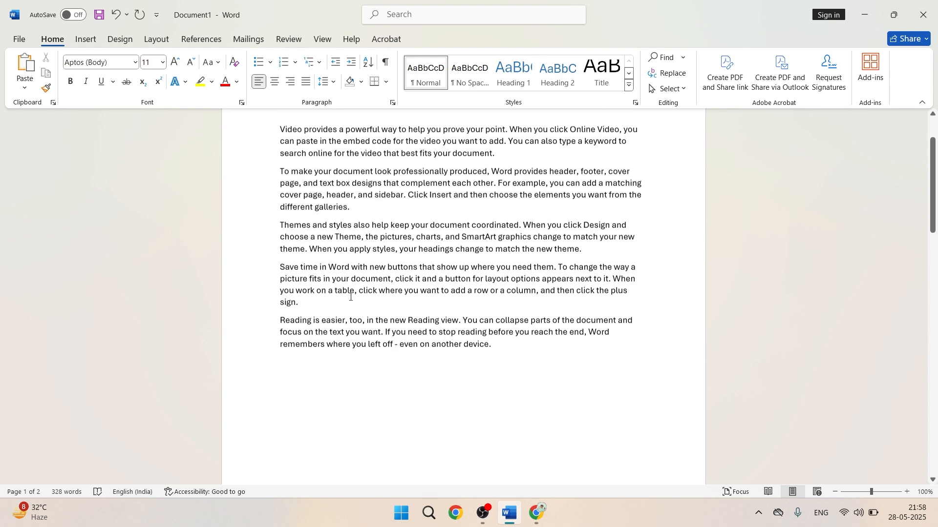
scroll(342, 283, down, 2)
scroll(335, 269, up, 3)
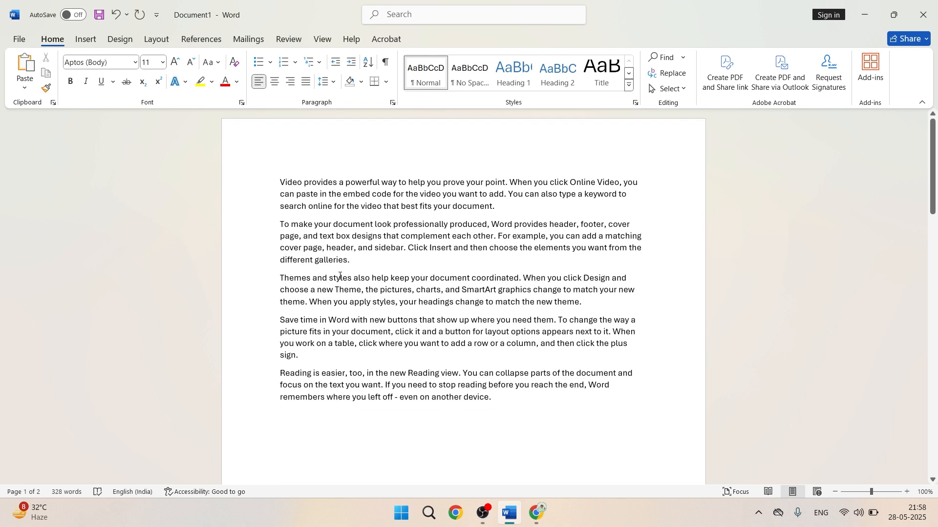
scroll(340, 277, down, 2)
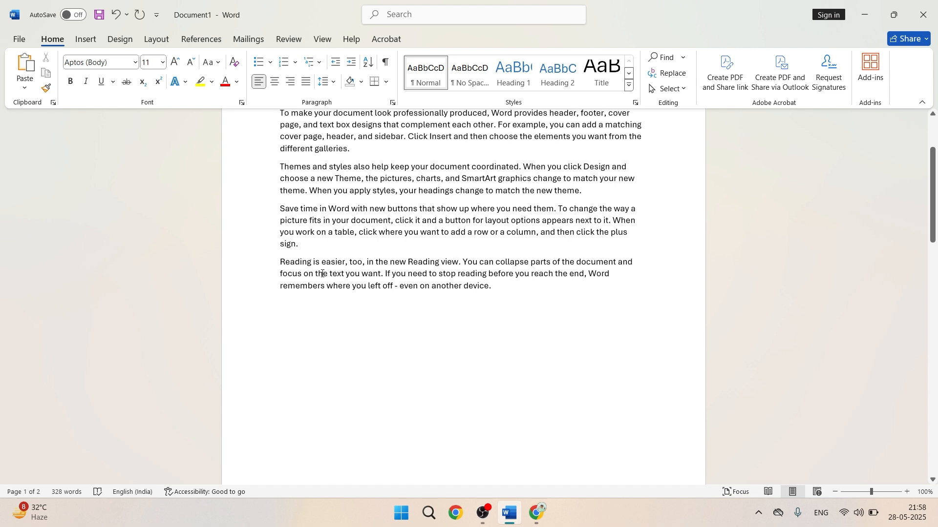
scroll(322, 274, up, 3)
scroll(303, 303, down, 1)
drag(276, 339, 494, 364)
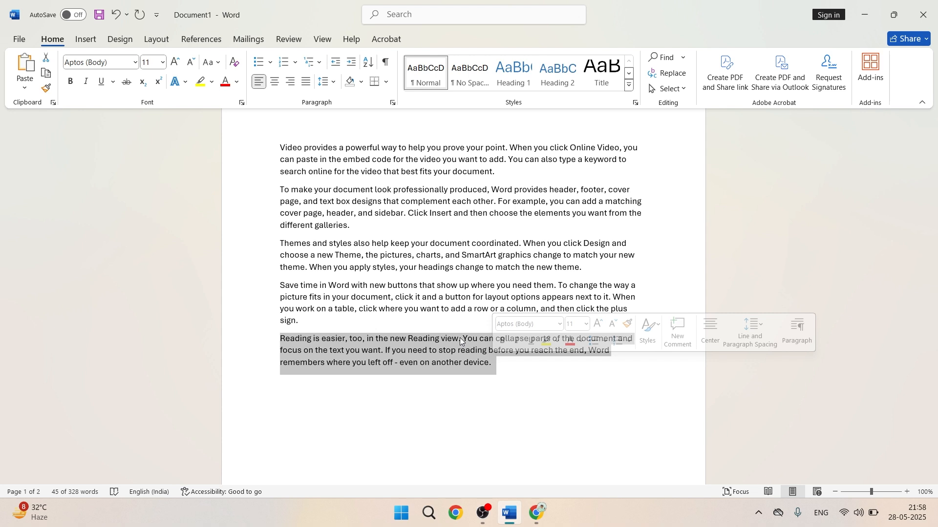
double_click(419, 381)
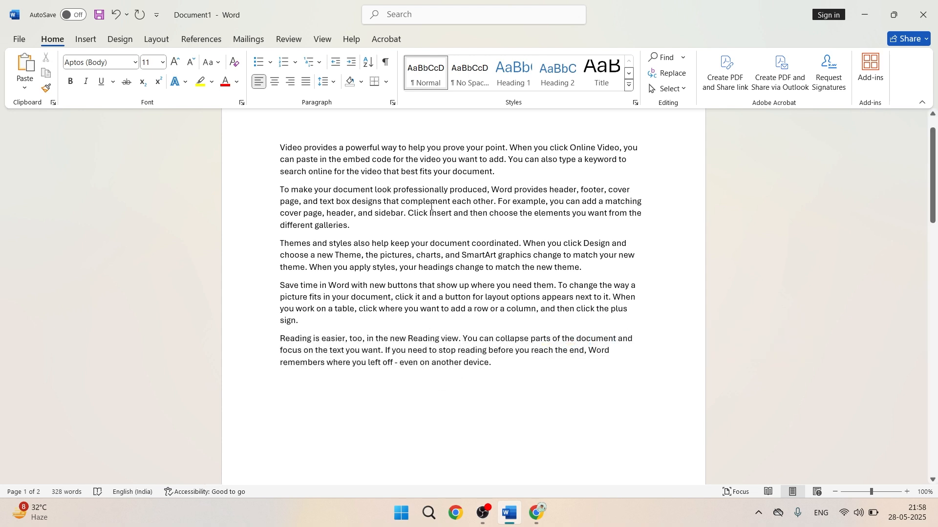
scroll(423, 333, down, 14)
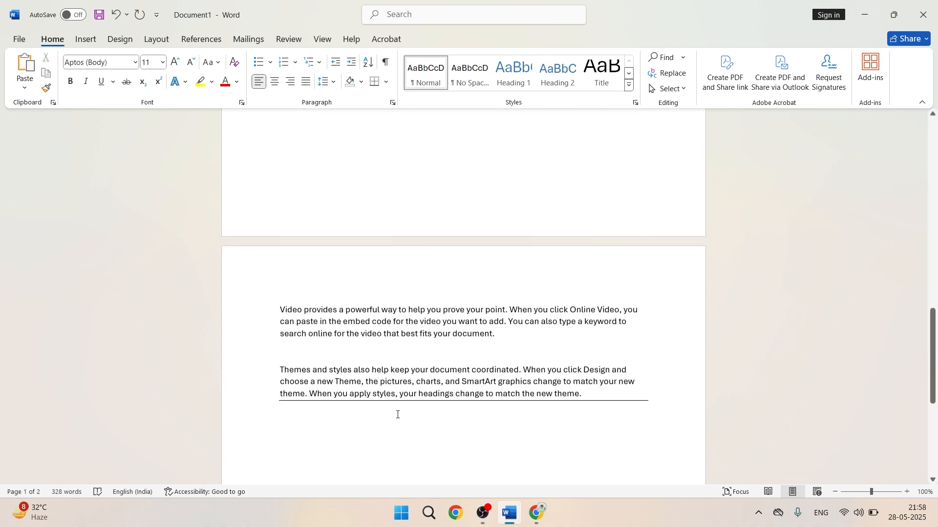
scroll(411, 391, up, 8)
scroll(425, 342, up, 4)
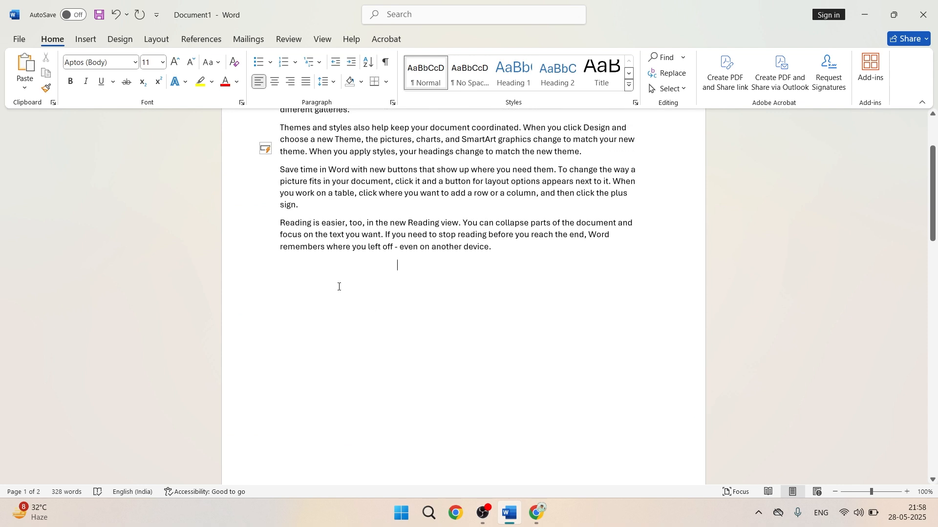
drag(278, 277, 496, 315)
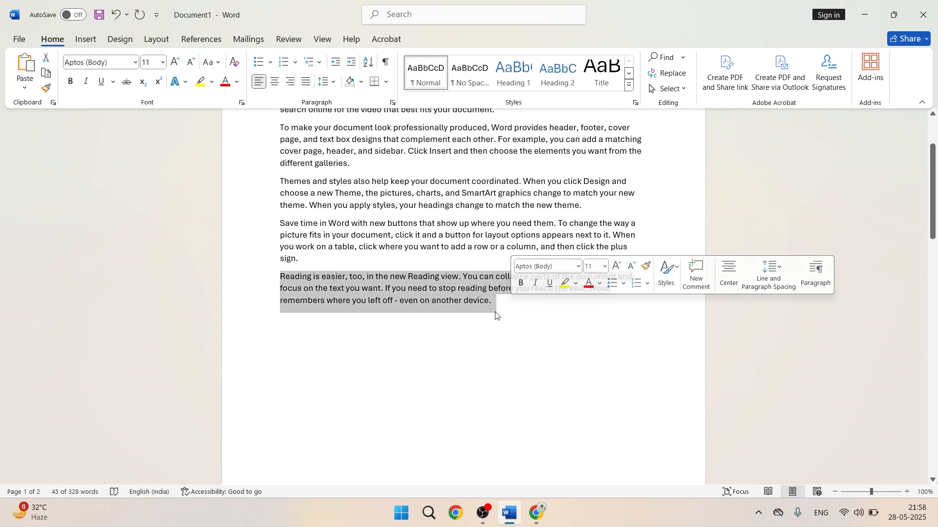
click(450, 322)
- Cut the closing "Reading is easier" paragraph from page one to the clipboard
drag(262, 279, 466, 302)
key(ctrl+c)
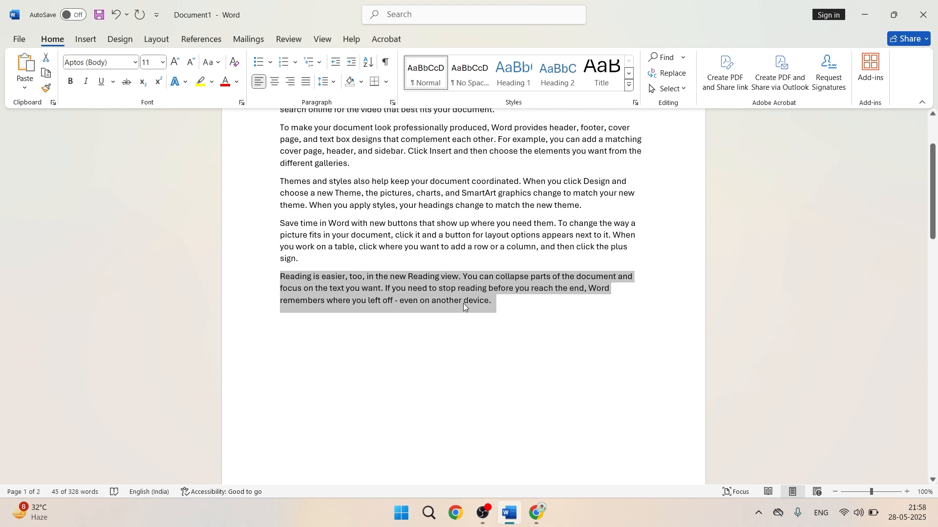
key(Delete)
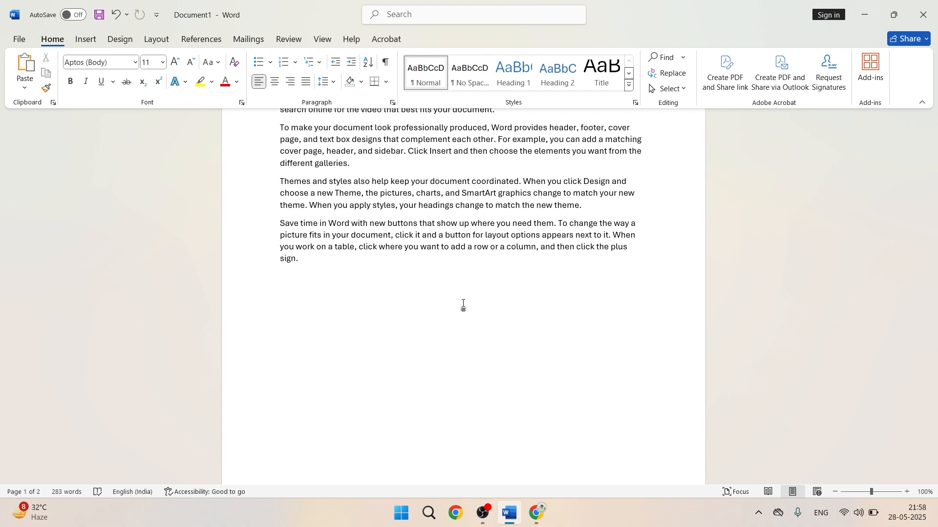
- Paste the cut "Reading is easier" paragraph on page two, one blank line below the horizontal divider
scroll(423, 284, up, 3)
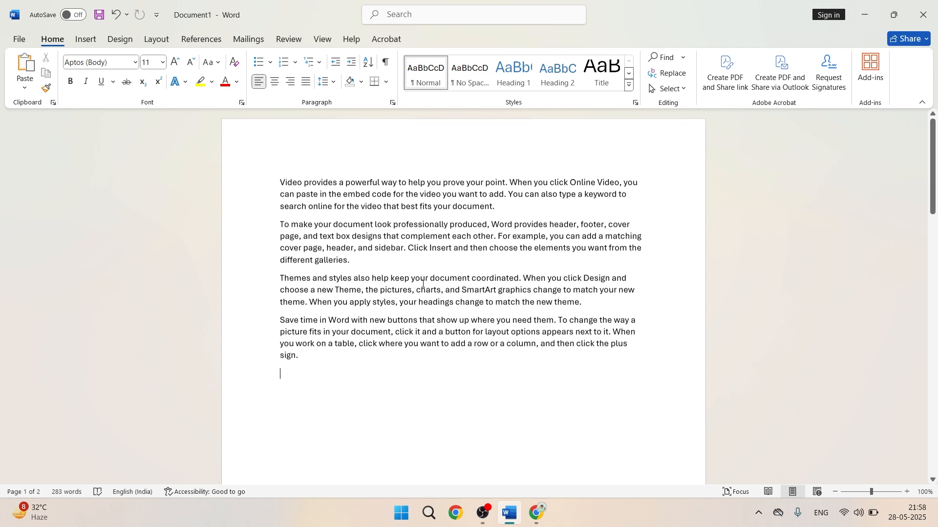
scroll(423, 283, down, 10)
scroll(423, 283, down, 3)
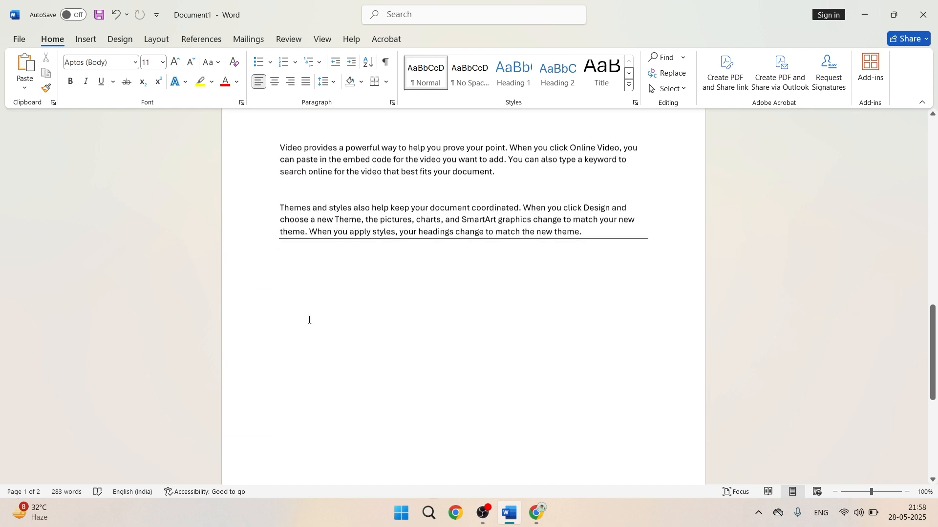
key(Return)
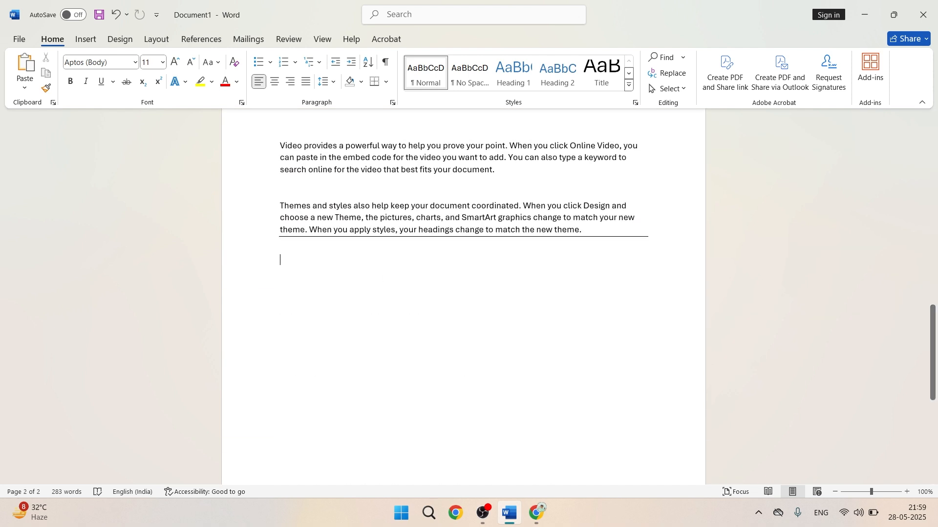
key(ctrl+v)
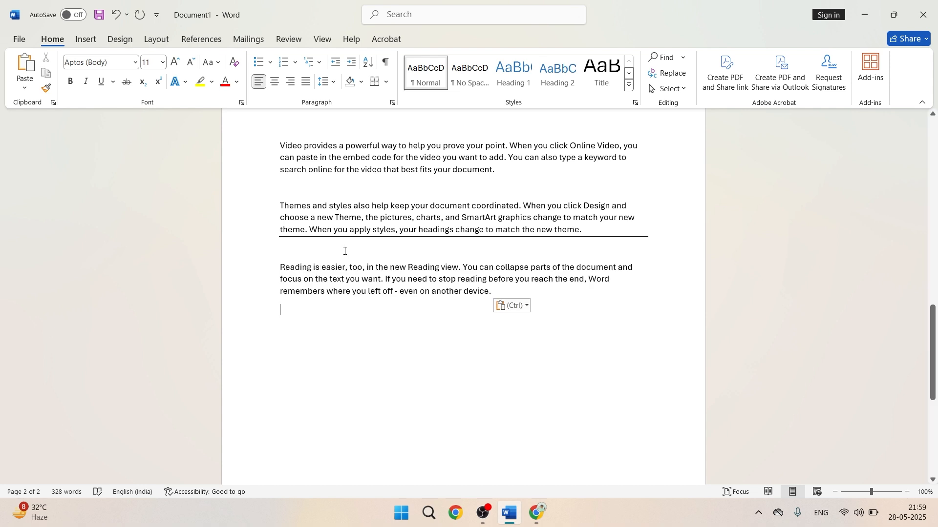
- Check the remaining paragraphs on page one against the moved paragraph on page two
scroll(345, 251, up, 14)
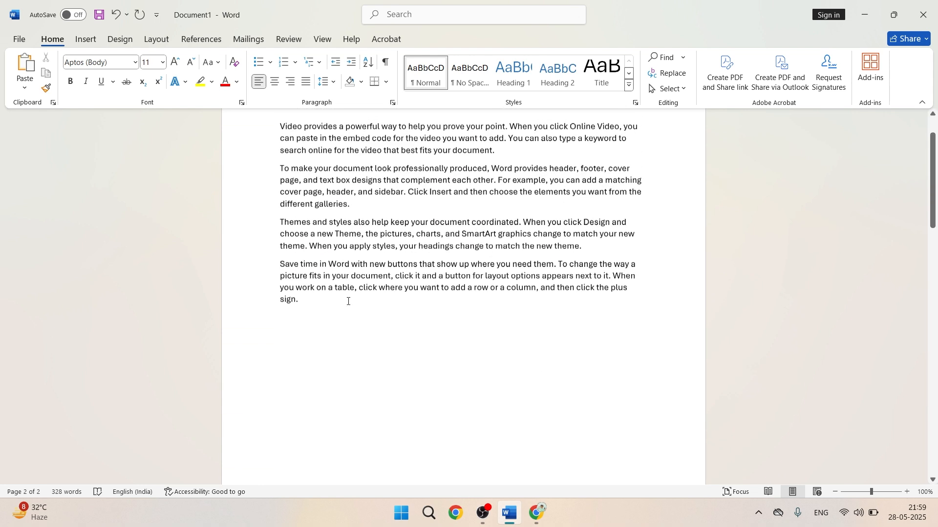
scroll(350, 327, down, 13)
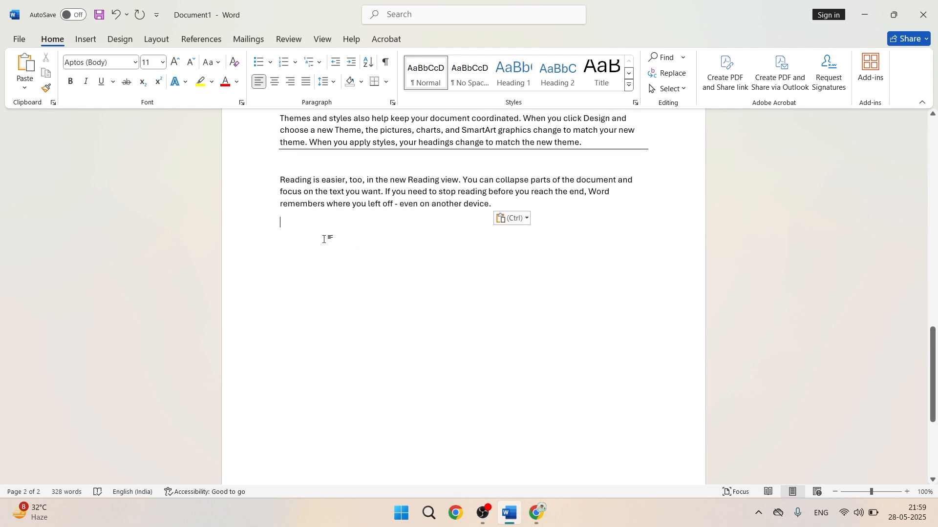
scroll(324, 239, down, 10)
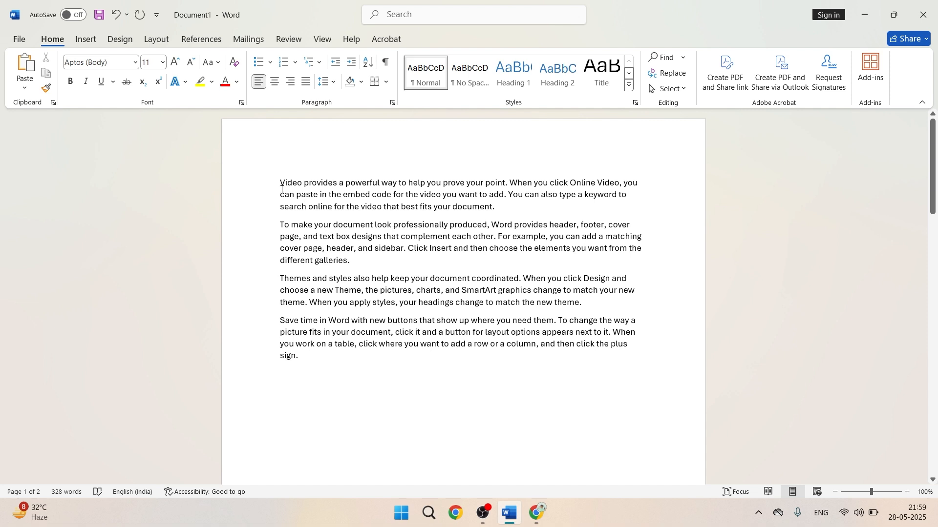
- Compare the "Video provides" paragraph on page one with its pasted copy on page two
drag(280, 182, 508, 216)
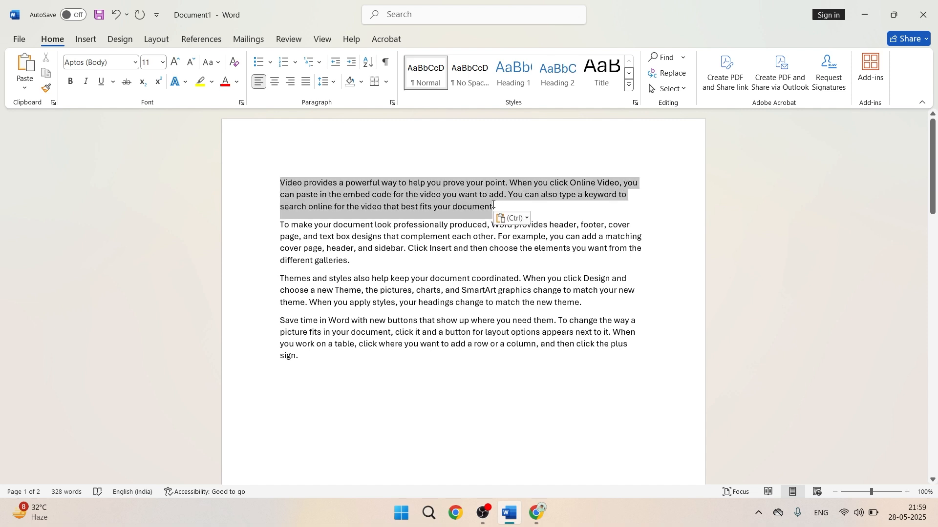
click(450, 214)
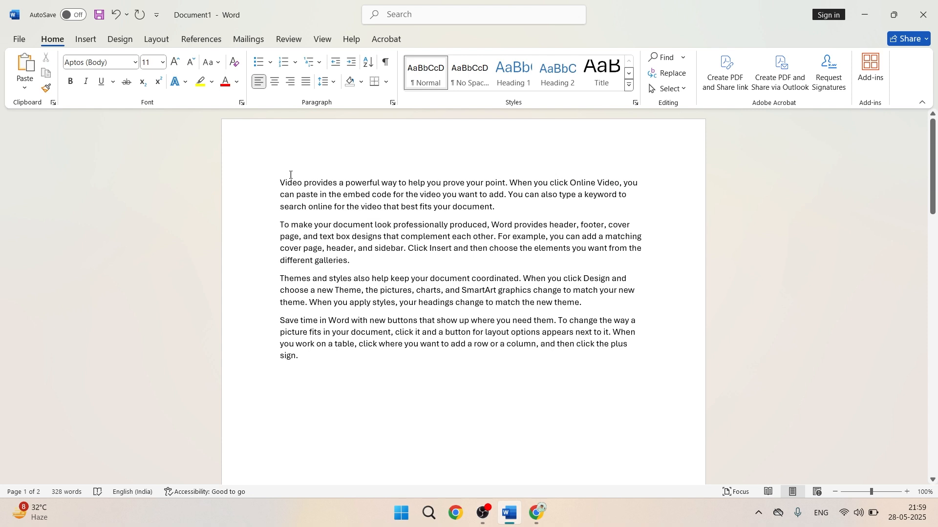
drag(280, 181, 508, 217)
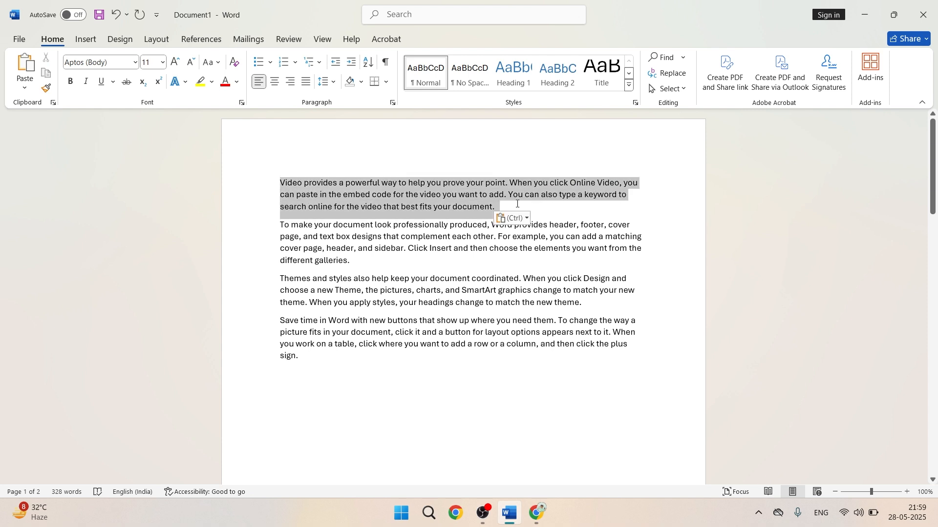
scroll(417, 258, down, 5)
scroll(417, 257, down, 4)
drag(276, 262, 537, 285)
click(528, 296)
scroll(469, 241, up, 10)
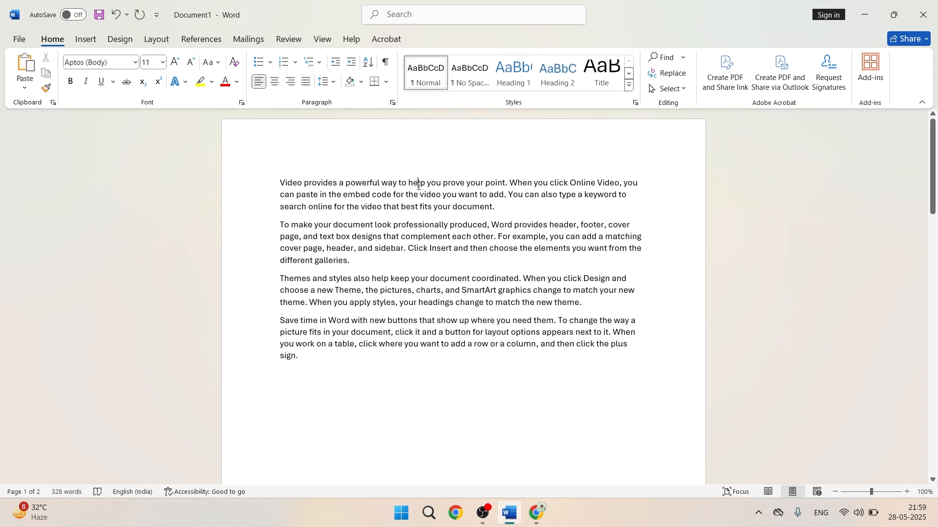
- Compare the empty space below the last paragraph on page one with the moved "Reading is easier" paragraph on page two
scroll(386, 243, down, 3)
click(331, 200)
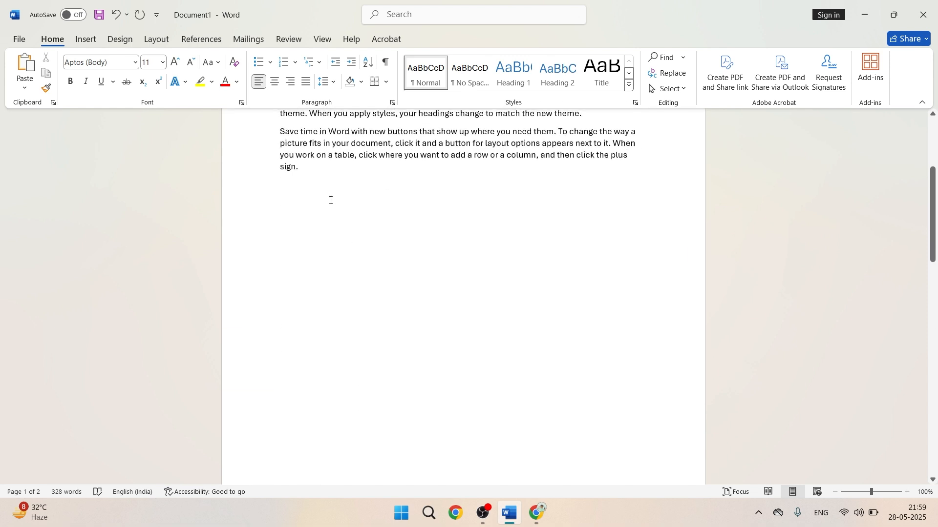
drag(292, 201, 500, 239)
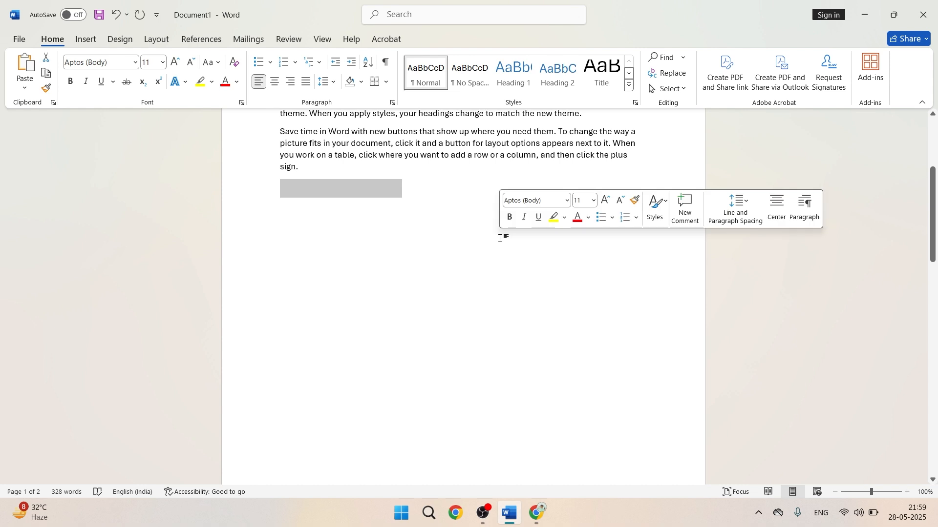
click(441, 243)
scroll(441, 243, down, 6)
scroll(441, 243, down, 5)
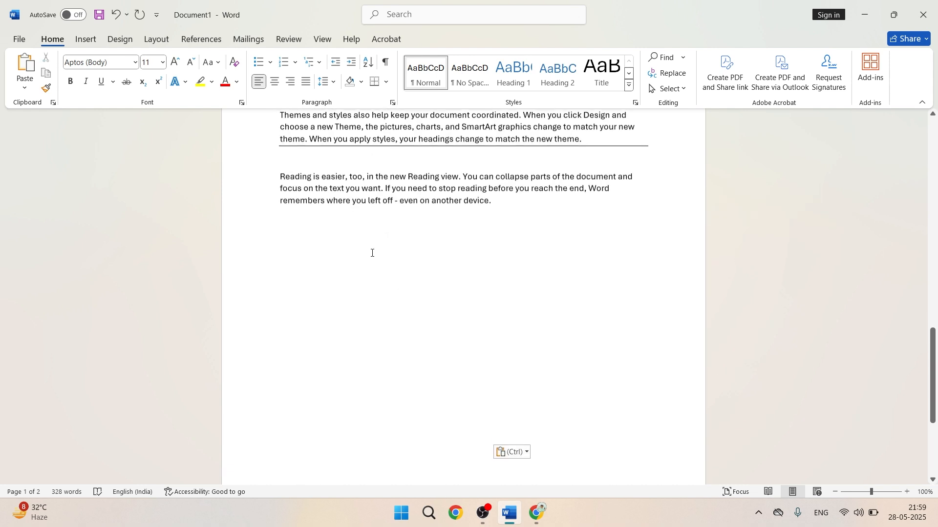
drag(282, 161, 465, 206)
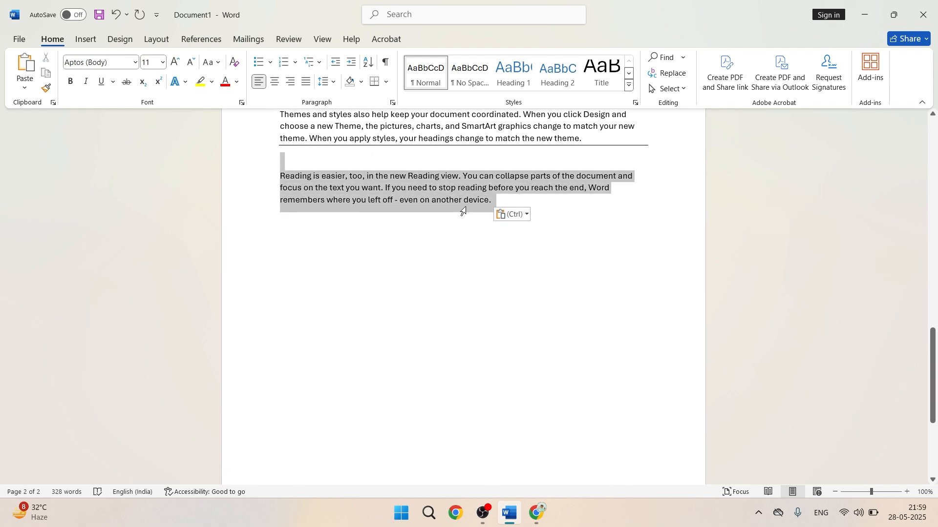
click(437, 233)
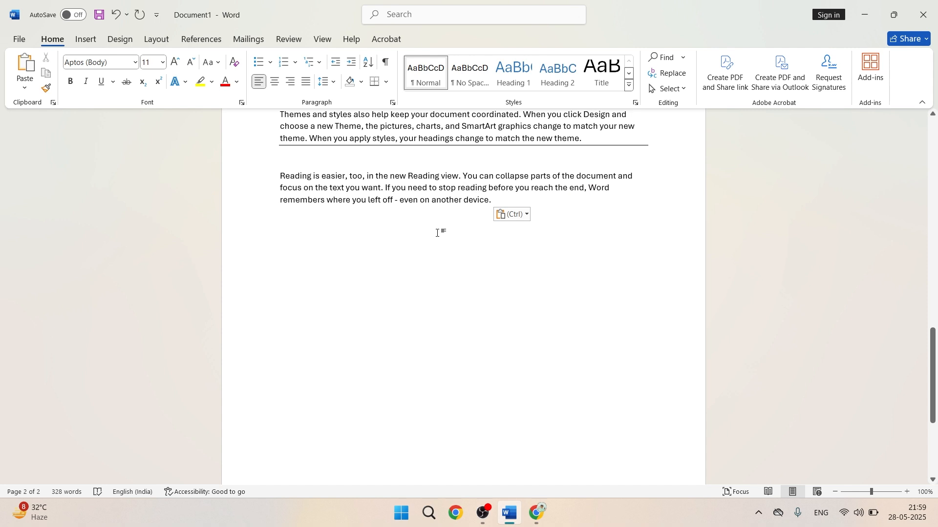
- Insert a horizontal divider below "Reading is easier" on page two and paste a copy of that page's "Themes and styles" paragraph under it
key(Return)
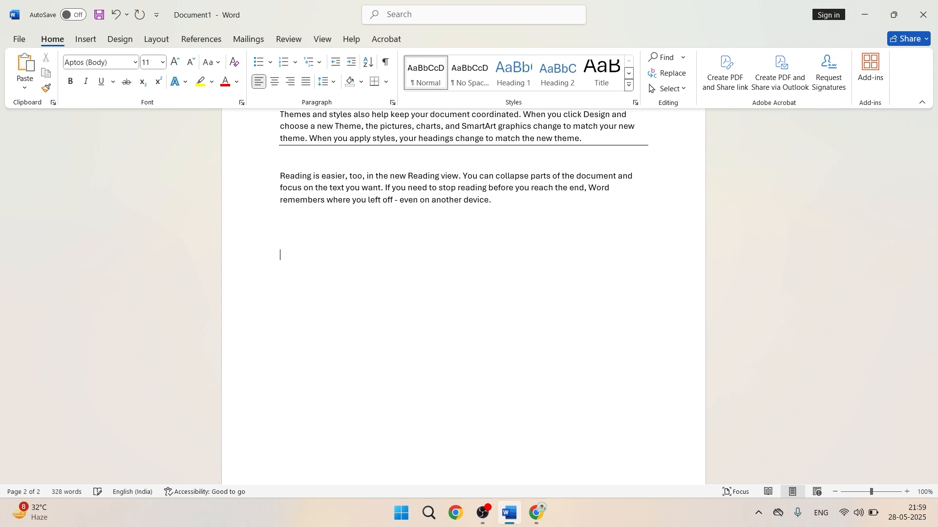
text(------)
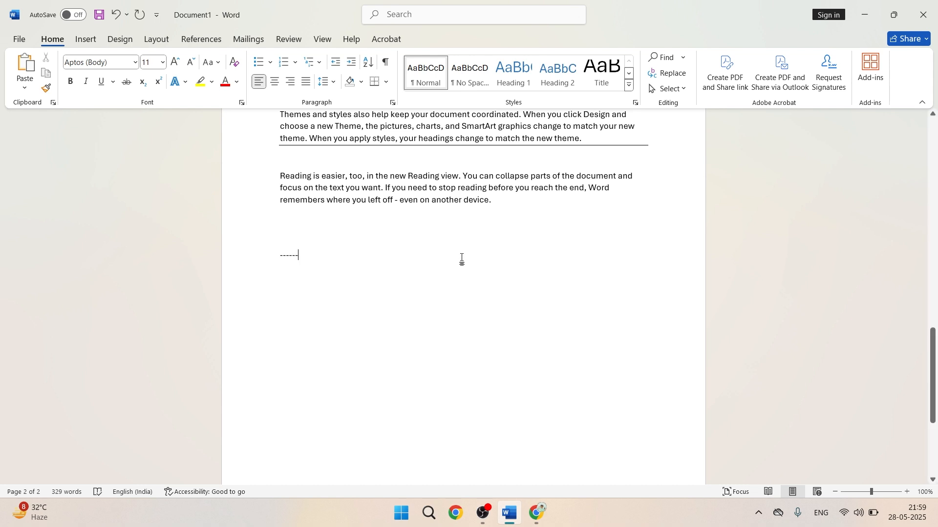
scroll(461, 259, up, 2)
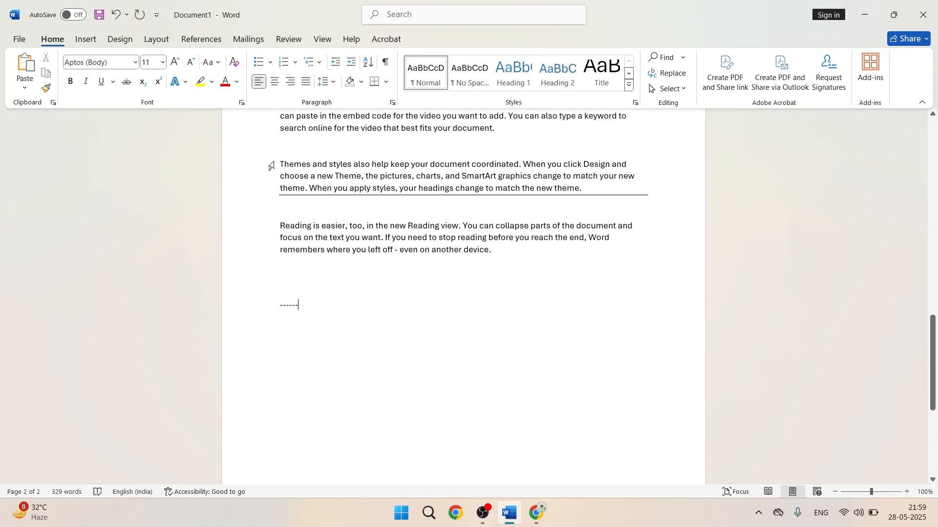
drag(269, 167, 425, 195)
key(ctrl+c)
drag(593, 194, 594, 187)
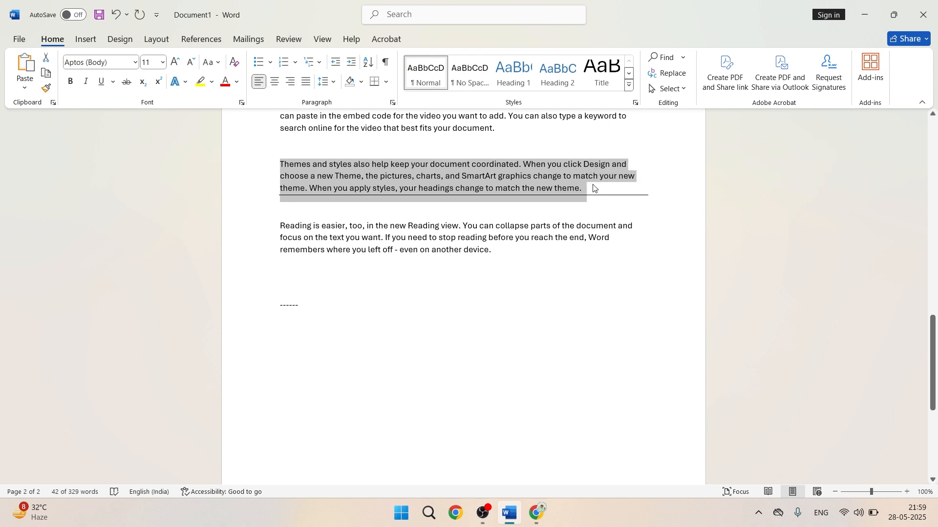
click(259, 342)
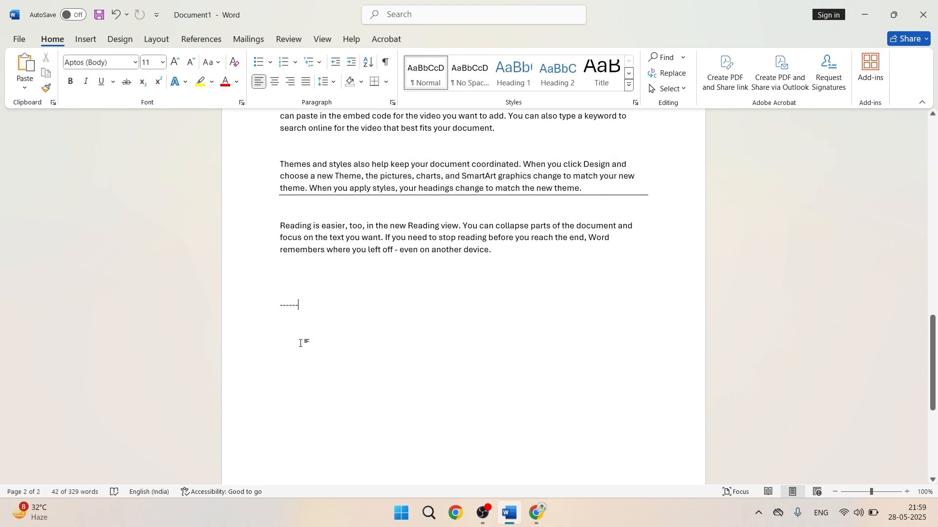
key(Return)
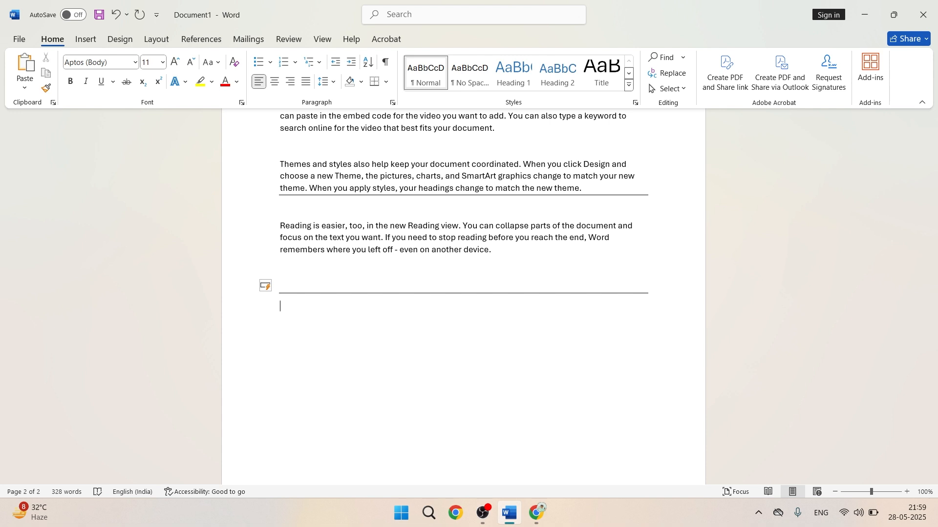
key(ctrl+v)
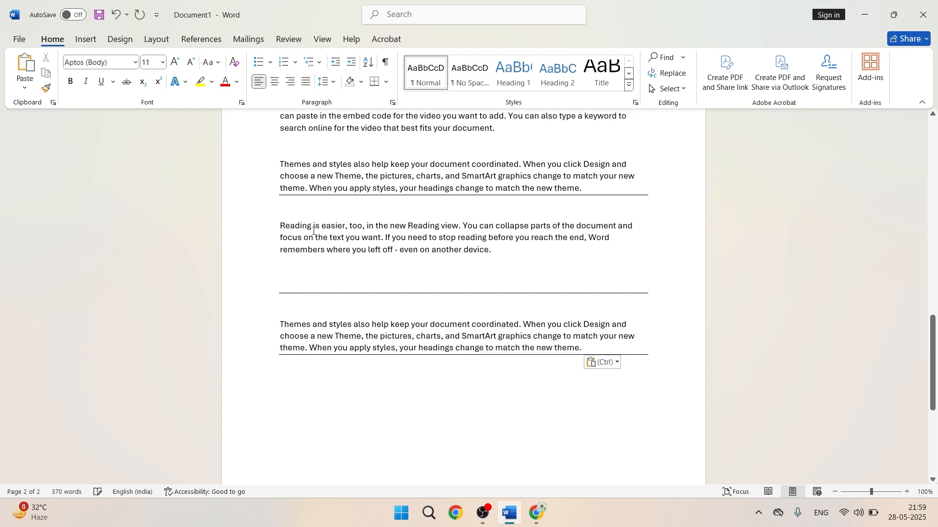
- Examine the pasted "Themes and styles" copy and the "Reading is easier" paragraph above it
drag(285, 322, 557, 375)
click(461, 387)
key(ctrl)
key(Escape)
drag(280, 227, 493, 253)
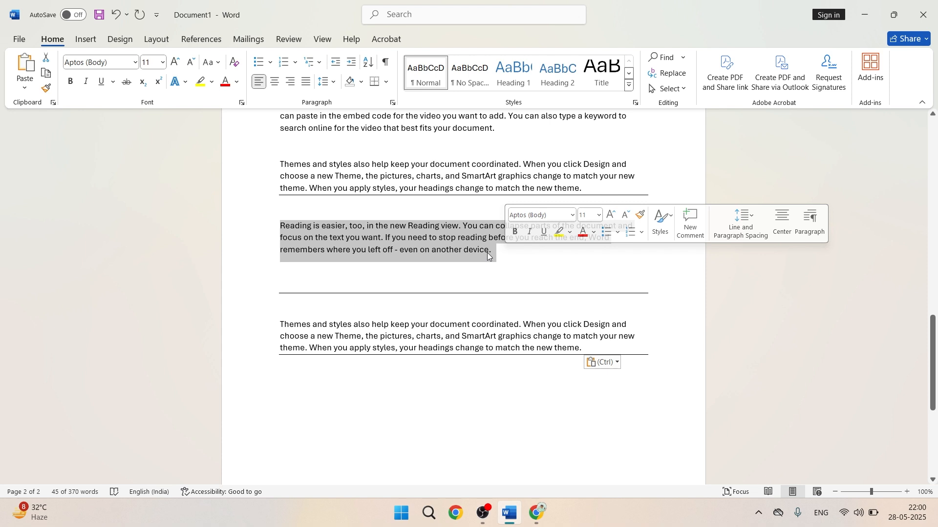
drag(273, 319, 587, 348)
click(343, 368)
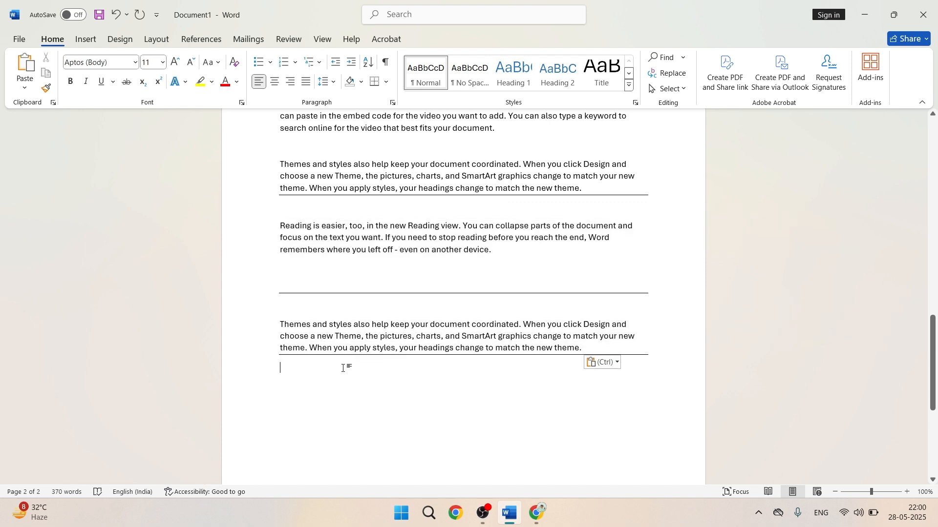
- Cut the "Reading is easier" paragraph on page two and paste it below the last "Themes and styles" paragraph
drag(279, 224, 515, 253)
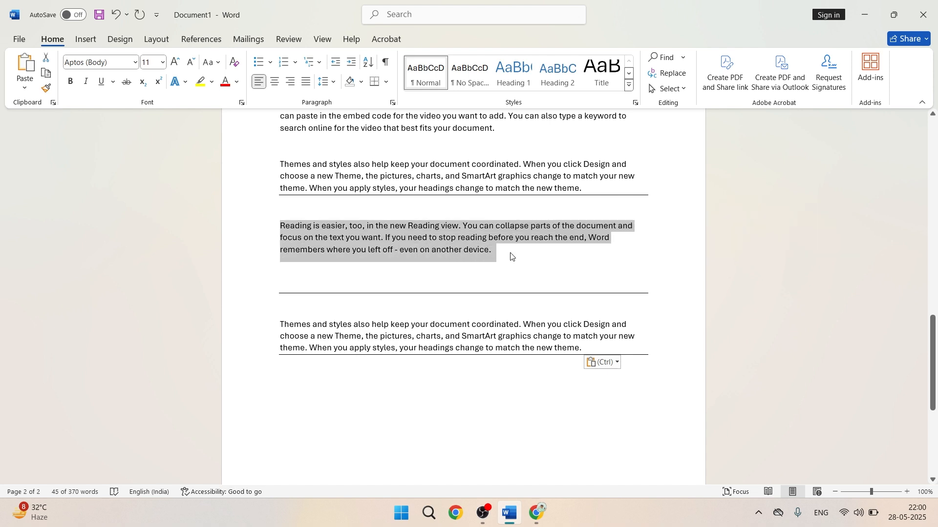
key(ctrl+x)
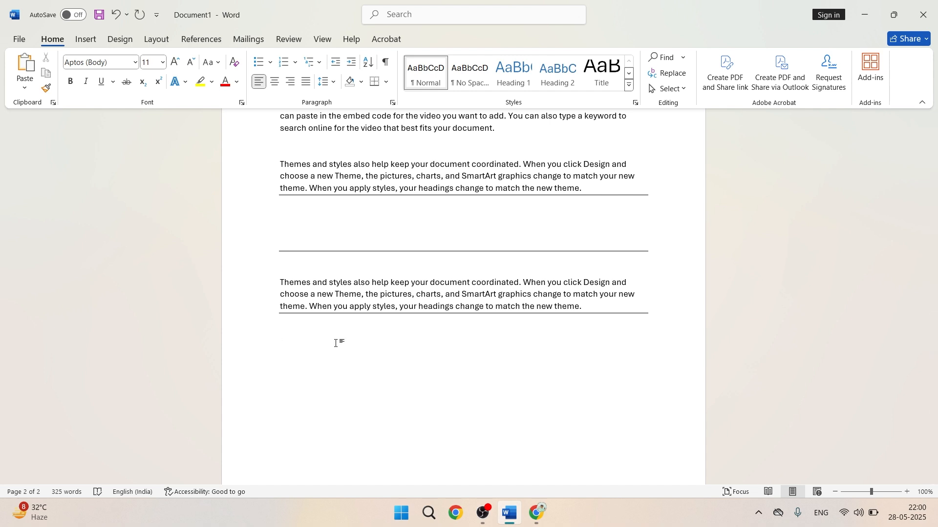
click(336, 343)
key(ctrl+v)
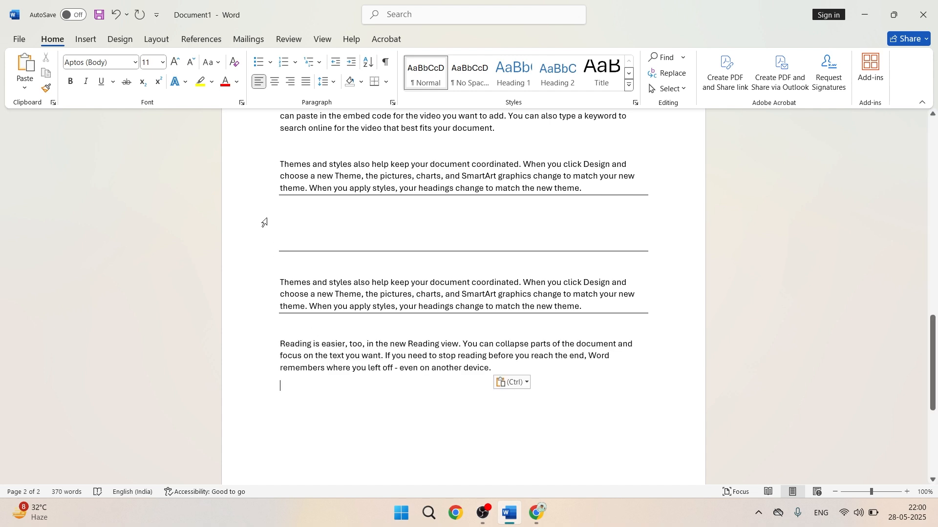
- Compare the empty space between the first two dividers with the relocated "Reading is easier" paragraph
drag(276, 222, 407, 226)
click(373, 234)
drag(274, 346, 502, 369)
click(491, 385)
- Review the "Video provides" paragraph and compare the original "Themes and styles" paragraph with its copy on page two
drag(280, 164, 583, 192)
click(452, 223)
scroll(345, 281, up, 3)
scroll(344, 281, down, 2)
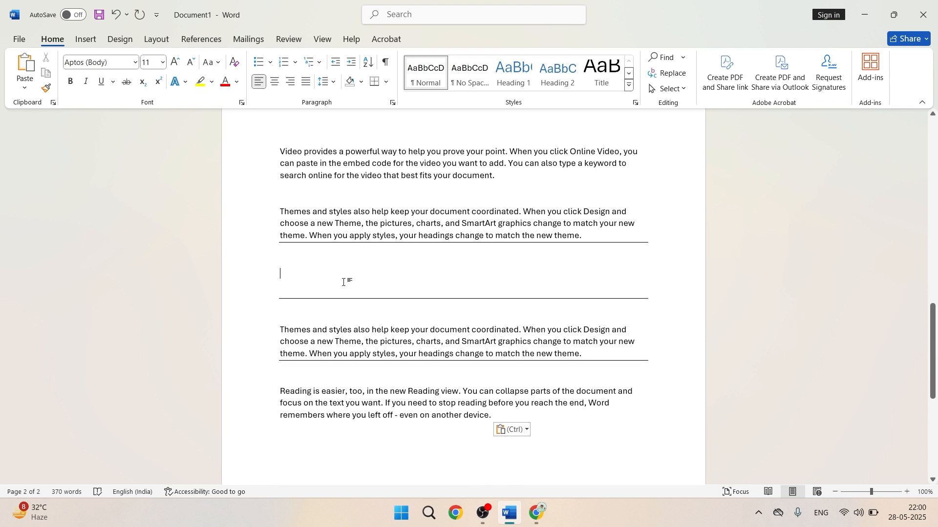
drag(279, 151, 488, 163)
drag(284, 198, 586, 244)
drag(275, 332, 549, 358)
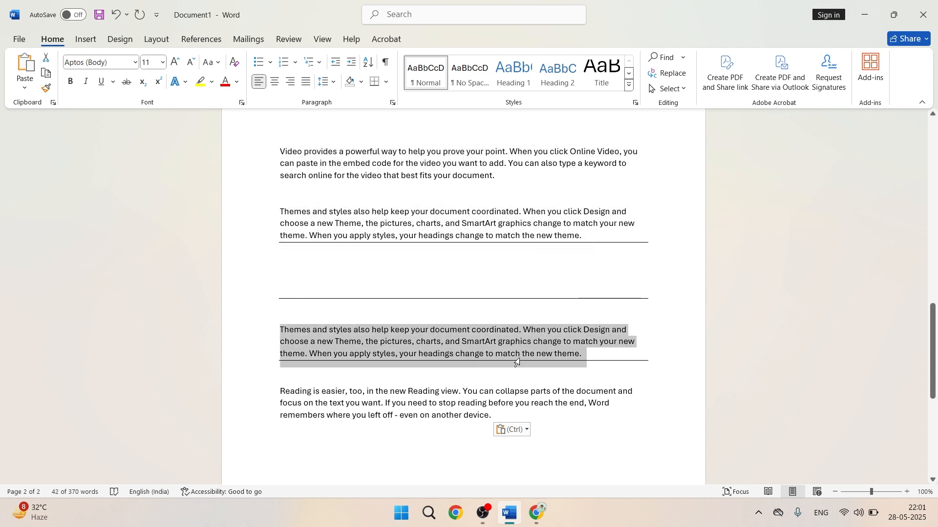
click(488, 351)
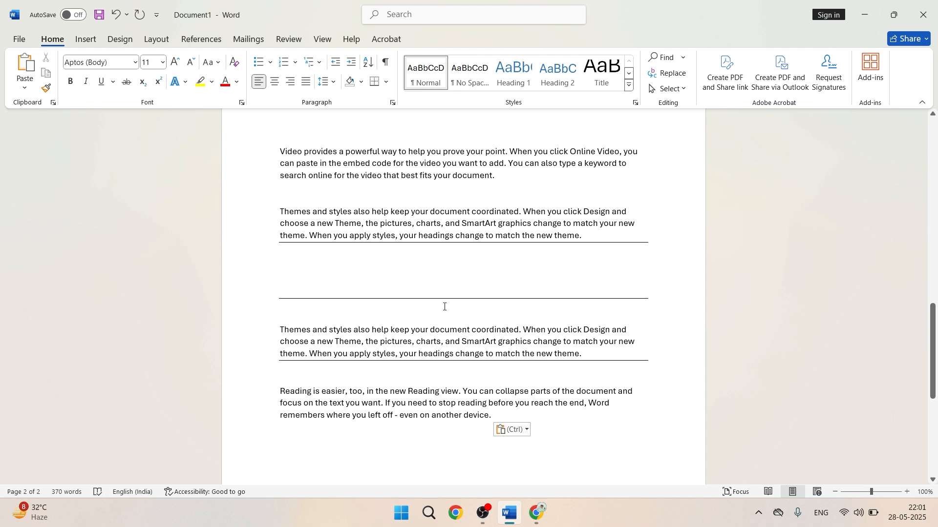
scroll(476, 400, down, 2)
- Switch to Chrome and copy the "Nature Multicolor Wallpaper" peacock image from the "hd images" results
click(535, 522)
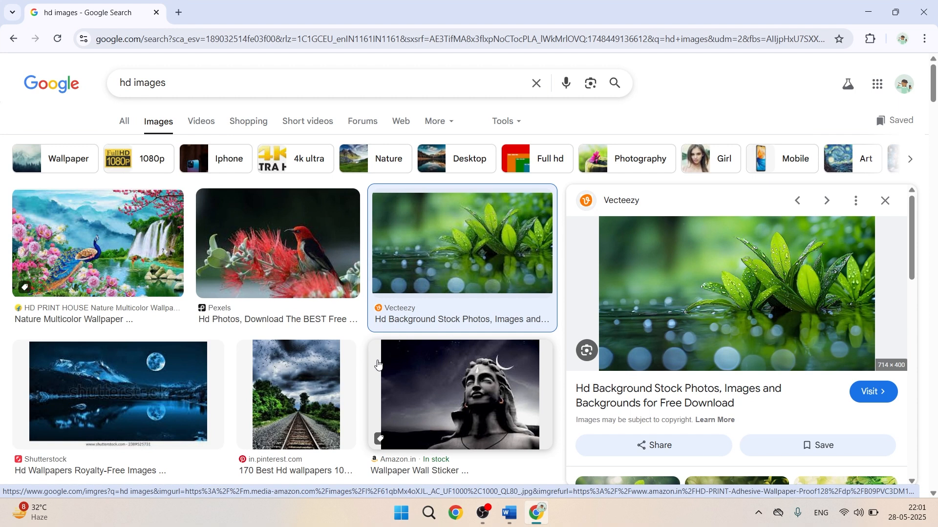
click(277, 244)
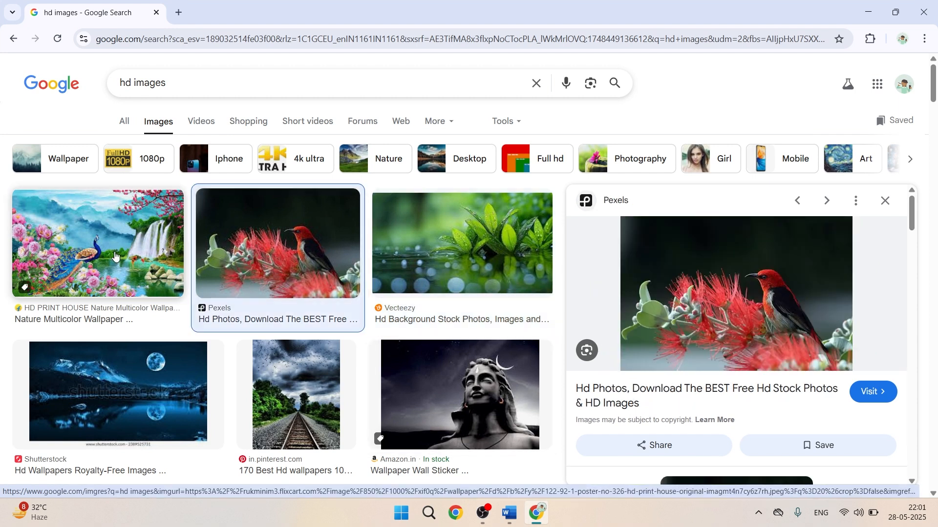
click(115, 257)
right_click(712, 291)
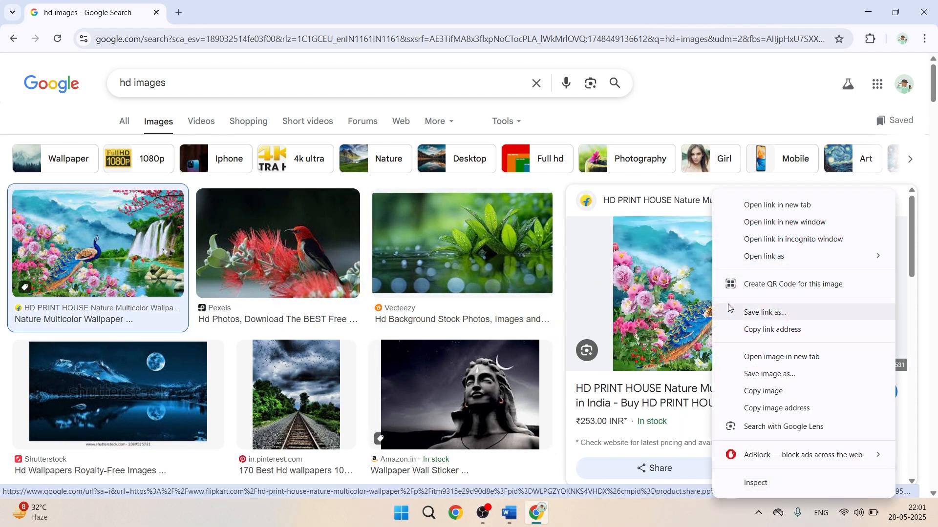
click(768, 394)
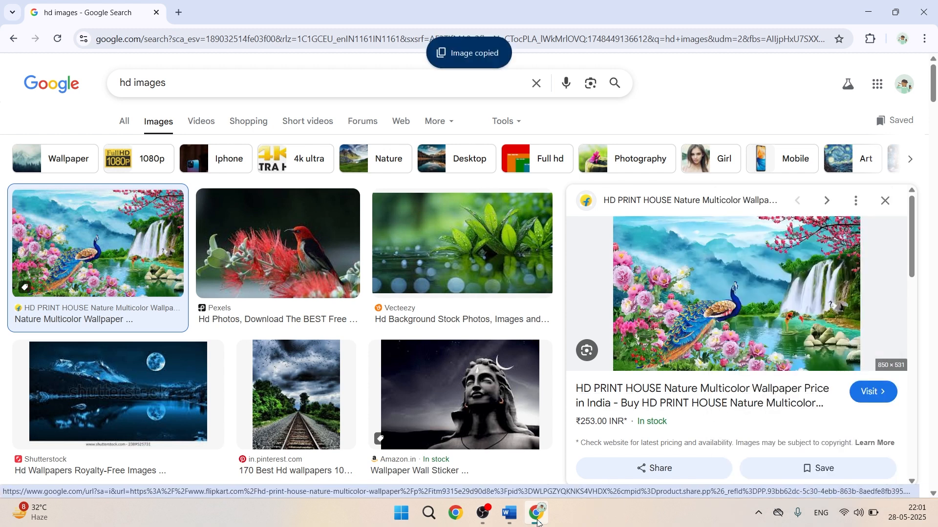
- Switch to Word and paste the copied peacock image on a new line below the "Reading is easier" paragraph
click(508, 521)
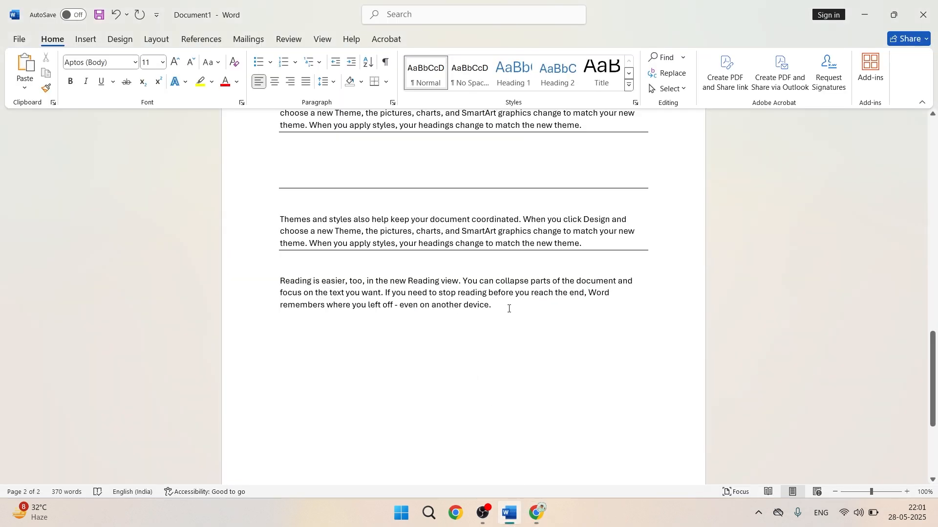
key(Return)
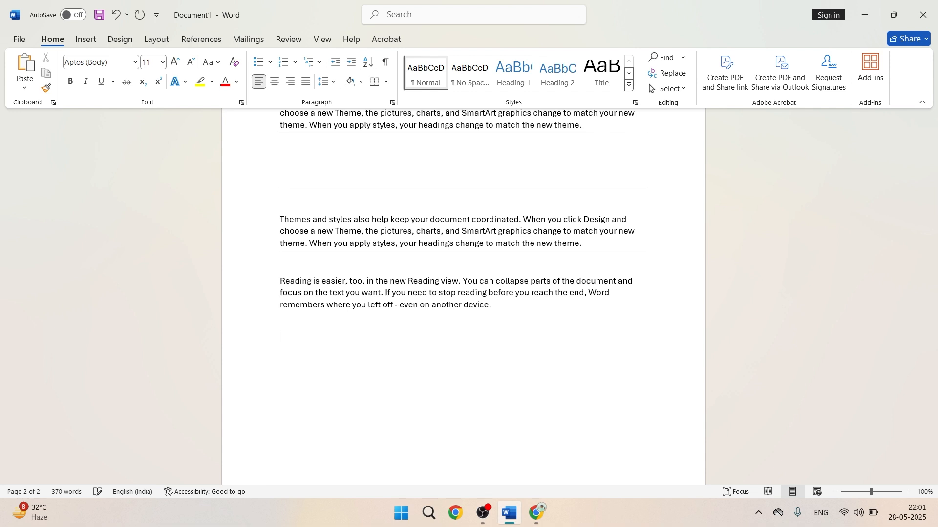
key(ctrl+v)
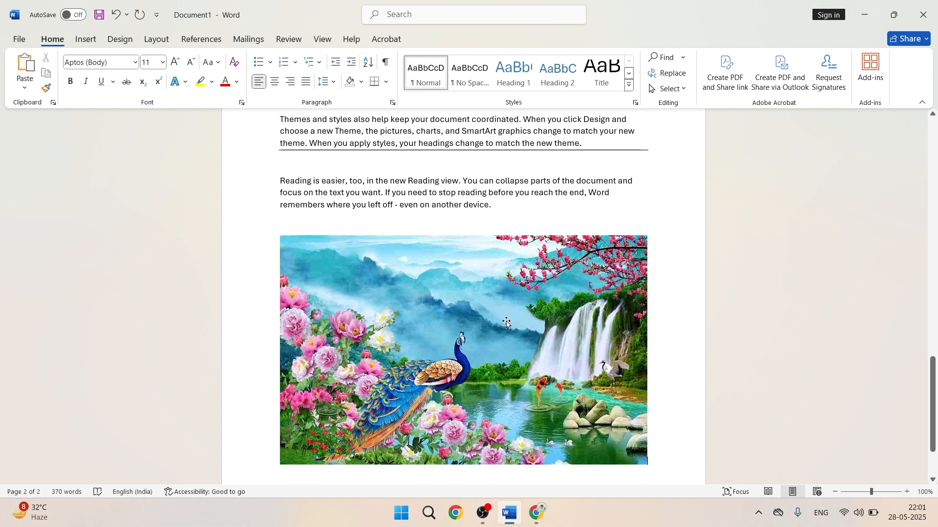
scroll(508, 323, down, 2)
scroll(507, 323, up, 3)
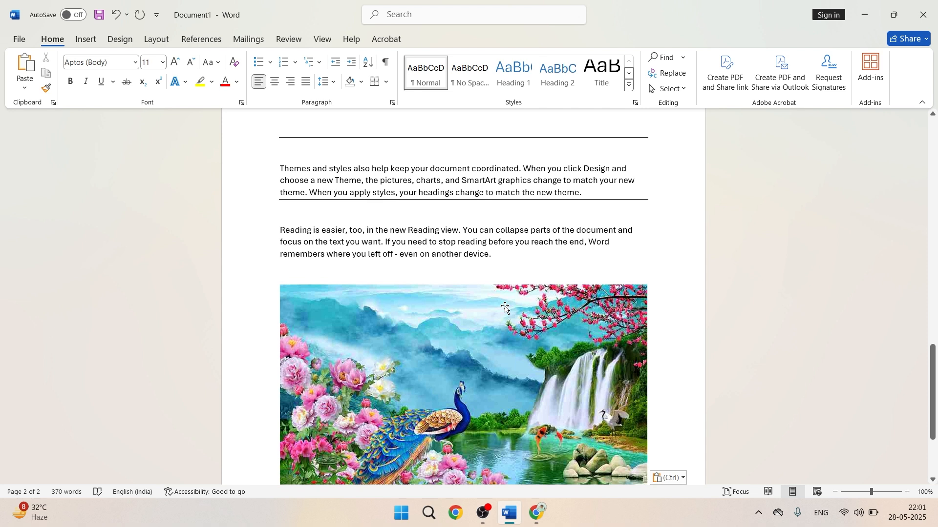
scroll(507, 308, up, 4)
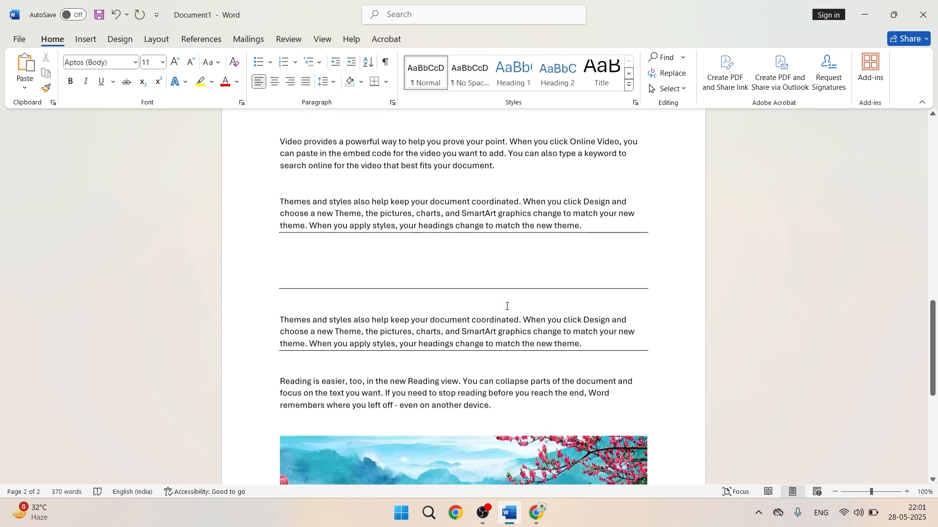
scroll(507, 310, down, 6)
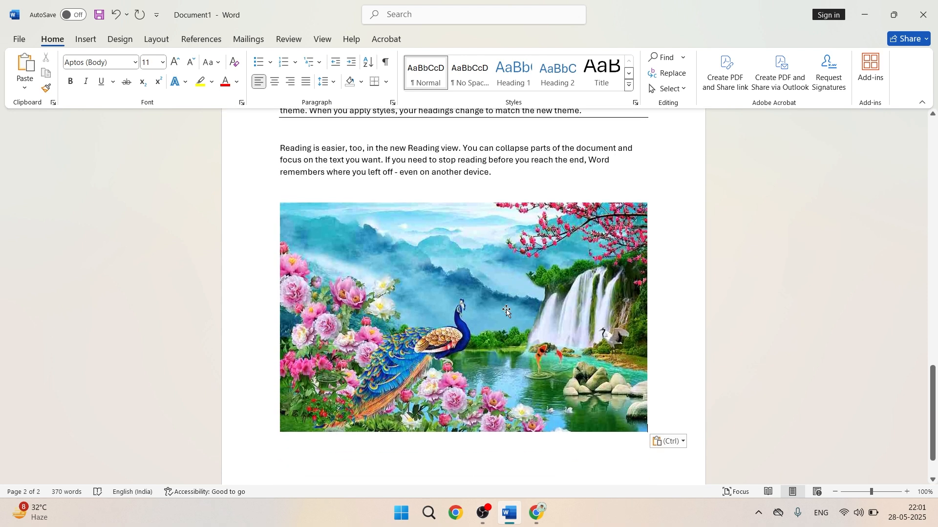
scroll(507, 313, up, 4)
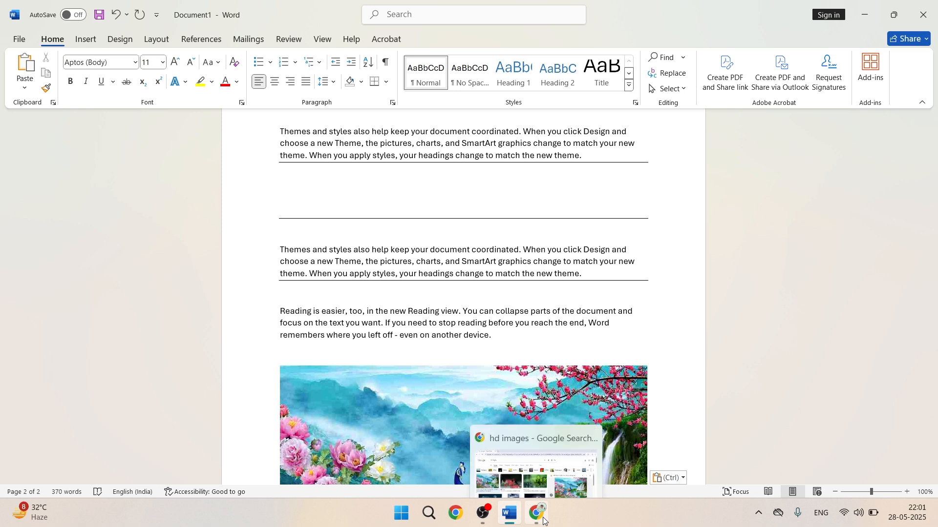
- Switch to Chrome and copy the Pexels "Free Hd Photos" description from the full web results for "hd images"
click(535, 511)
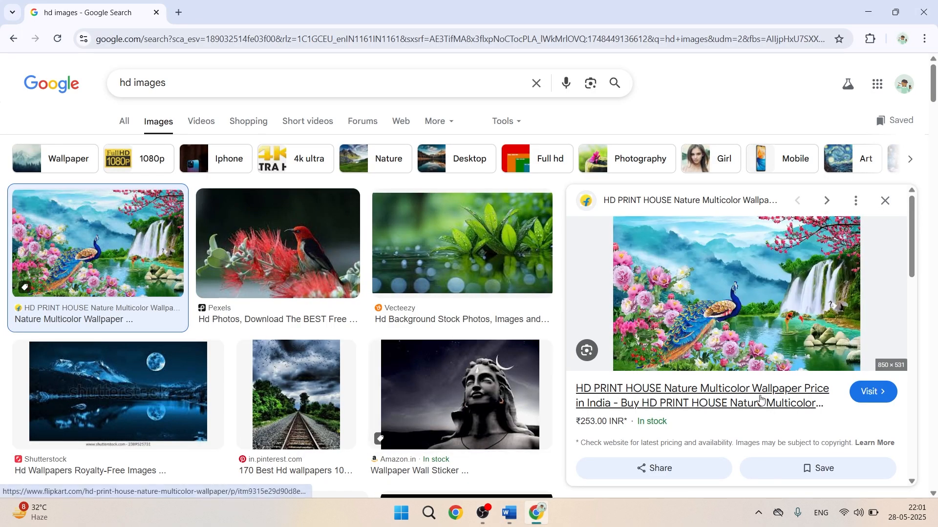
click(355, 320)
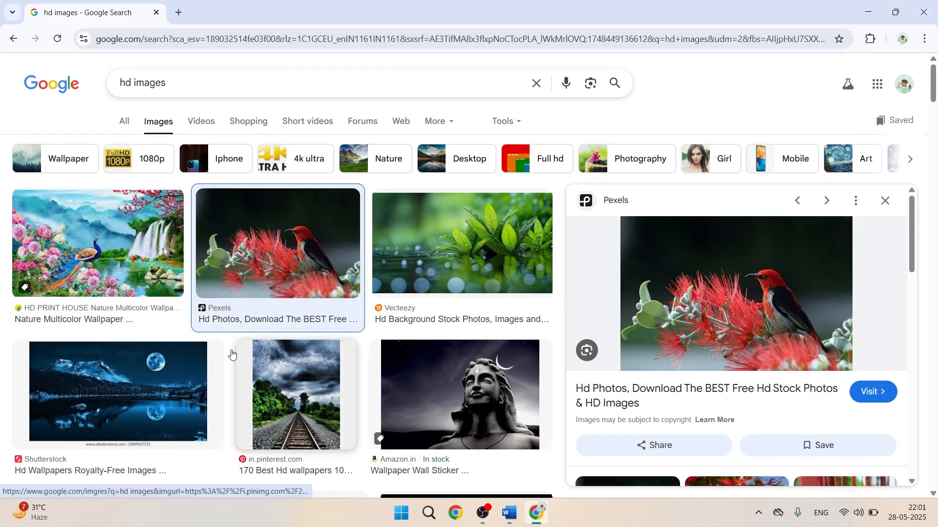
click(127, 122)
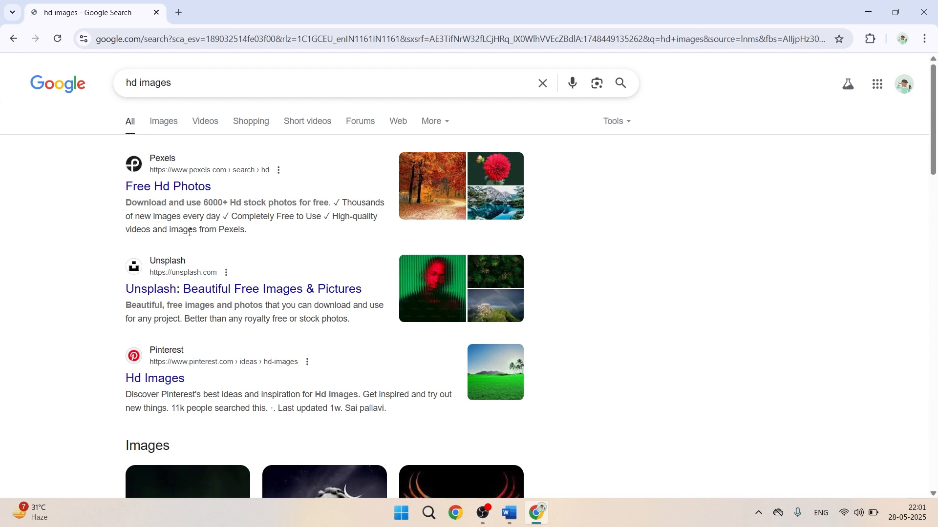
drag(126, 203, 248, 234)
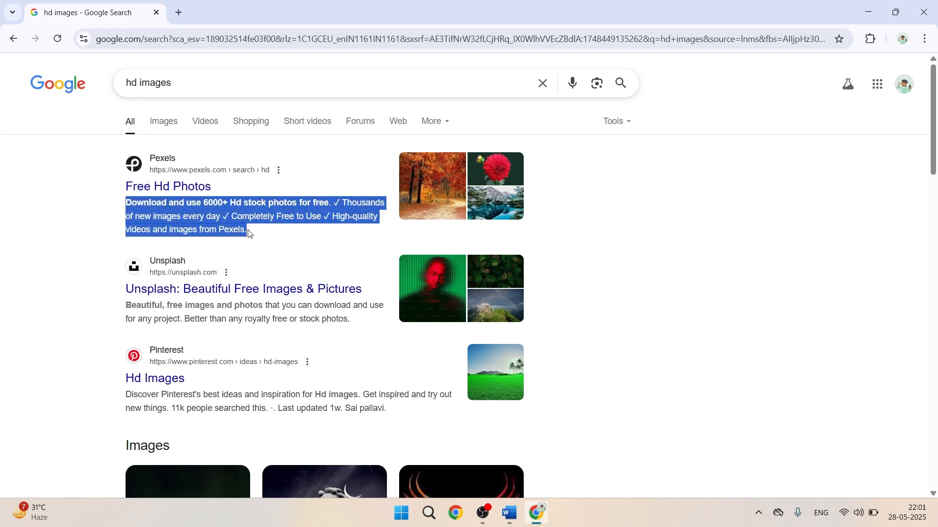
click(180, 215)
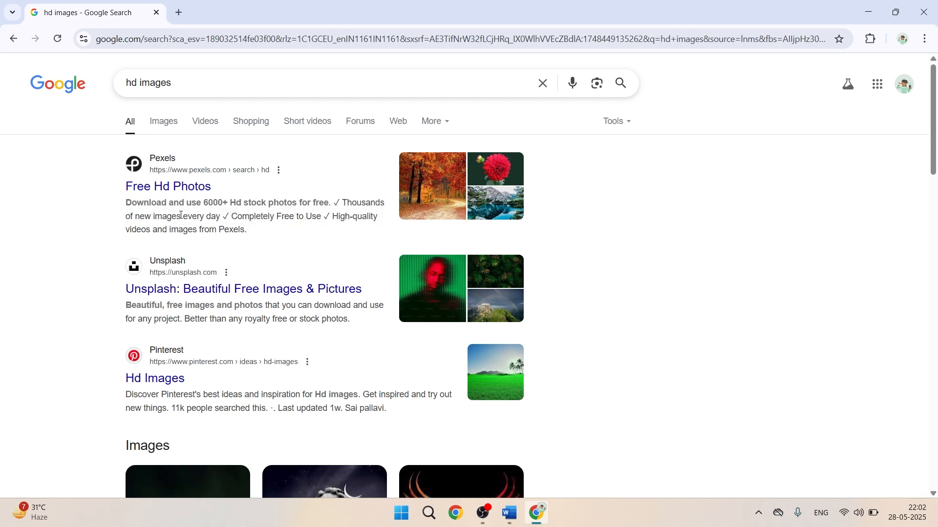
drag(125, 203, 249, 234)
key(ctrl+c)
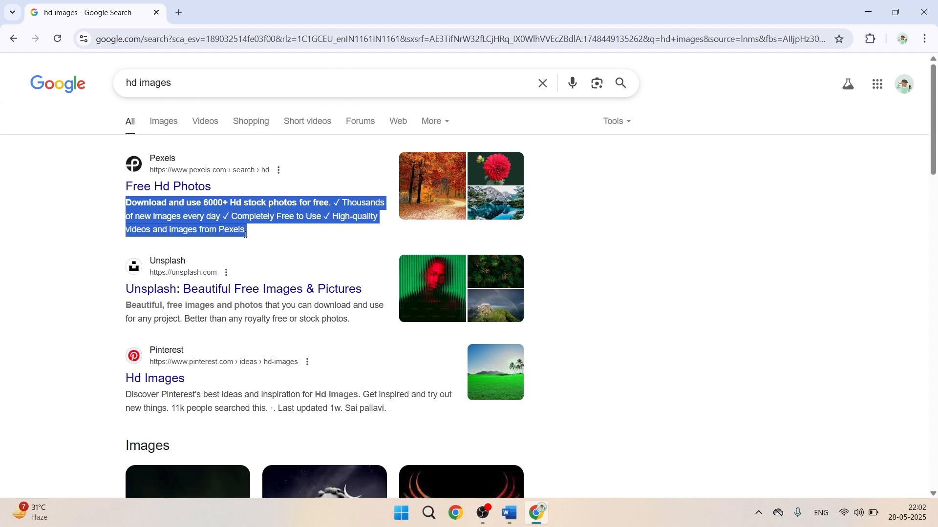
- Switch to Word, insert a page break after the peacock image, and paste the copied Pexels description on the new page
click(512, 521)
scroll(390, 351, down, 5)
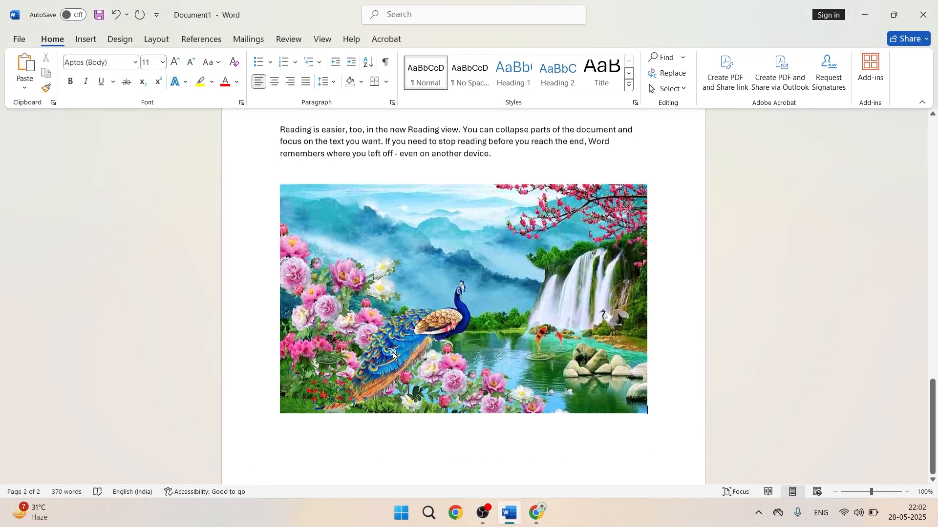
scroll(412, 347, up, 6)
click(408, 253)
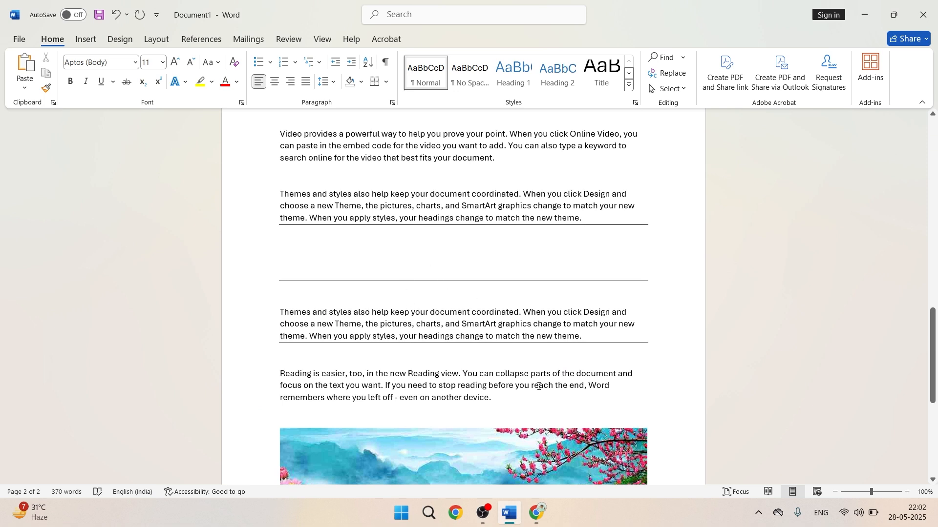
scroll(538, 387, down, 6)
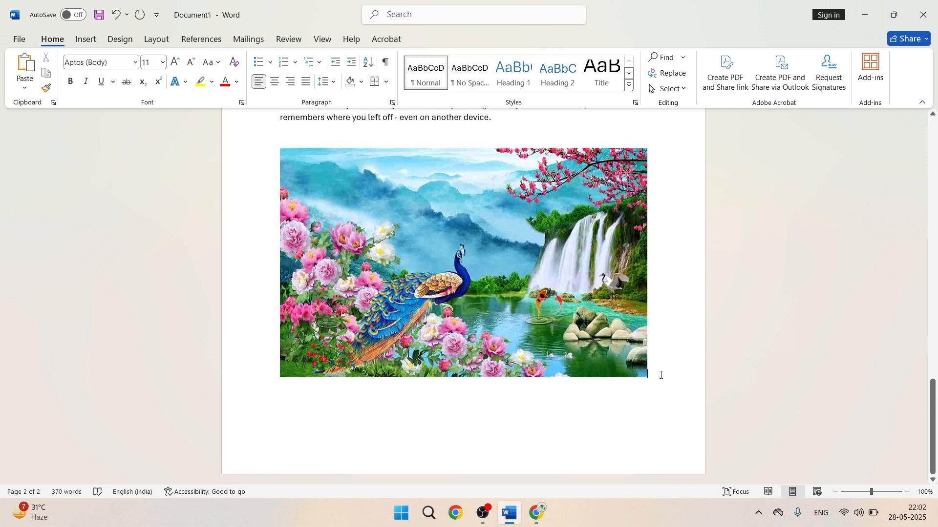
key(ctrl+Return)
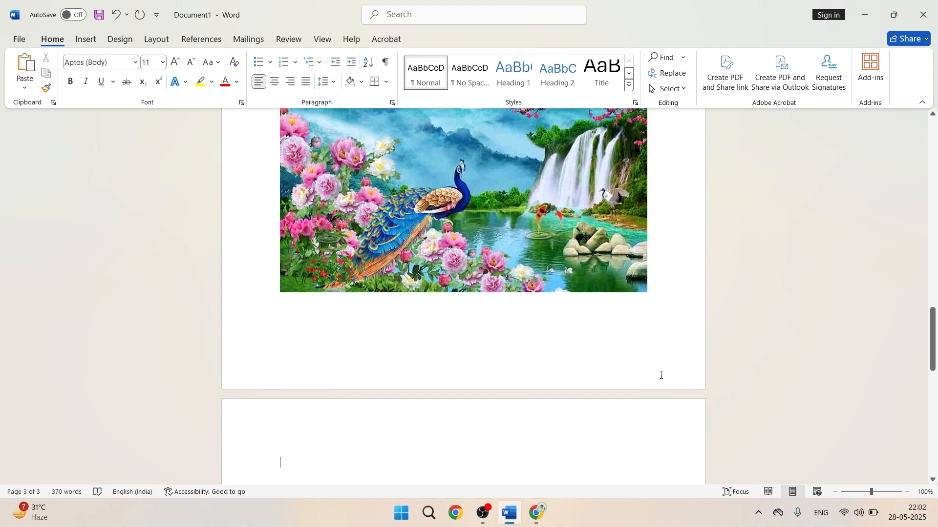
key(ctrl+v)
scroll(586, 342, down, 5)
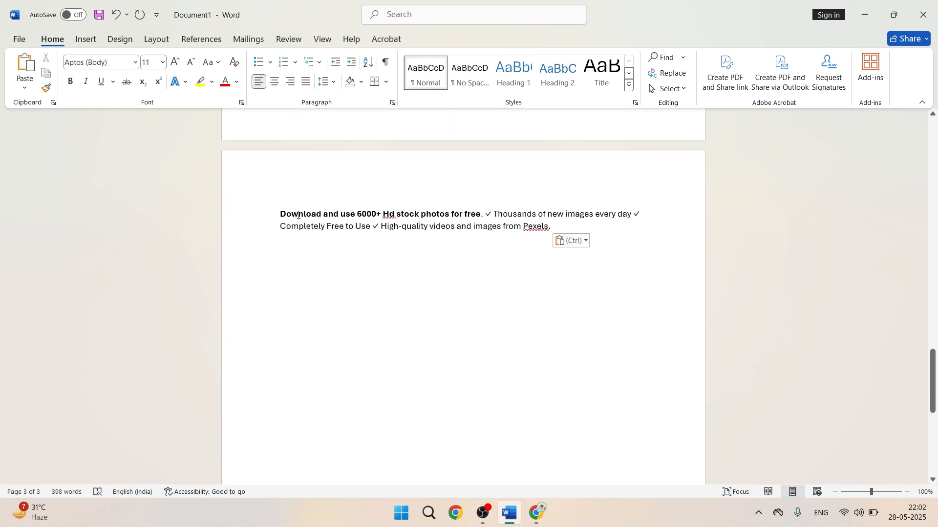
- Review the pasted Pexels description on page three, then the image and paragraphs on the preceding pages
drag(281, 213, 496, 264)
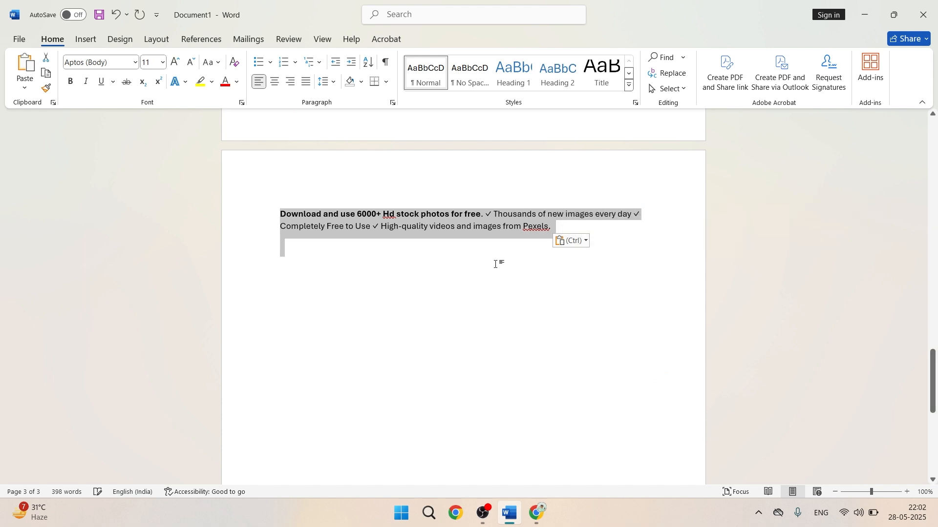
click(458, 257)
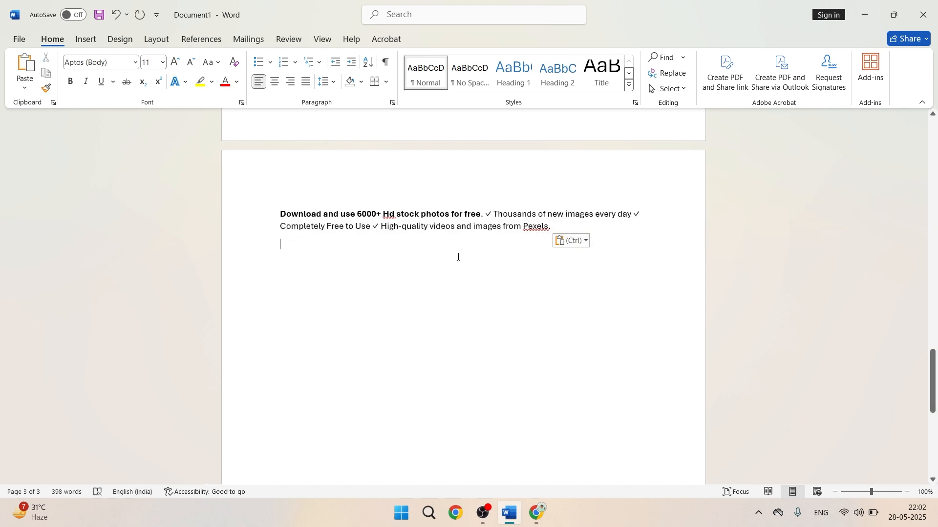
scroll(458, 257, up, 10)
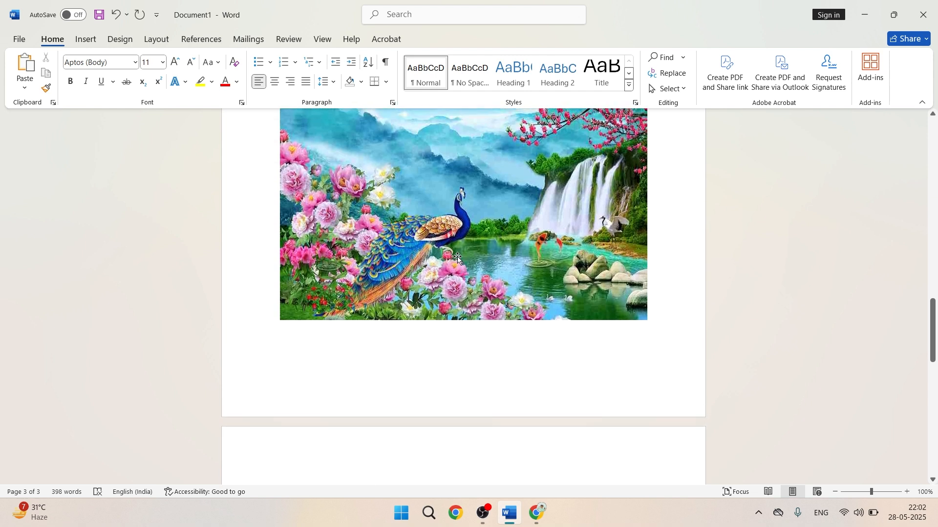
scroll(458, 258, up, 4)
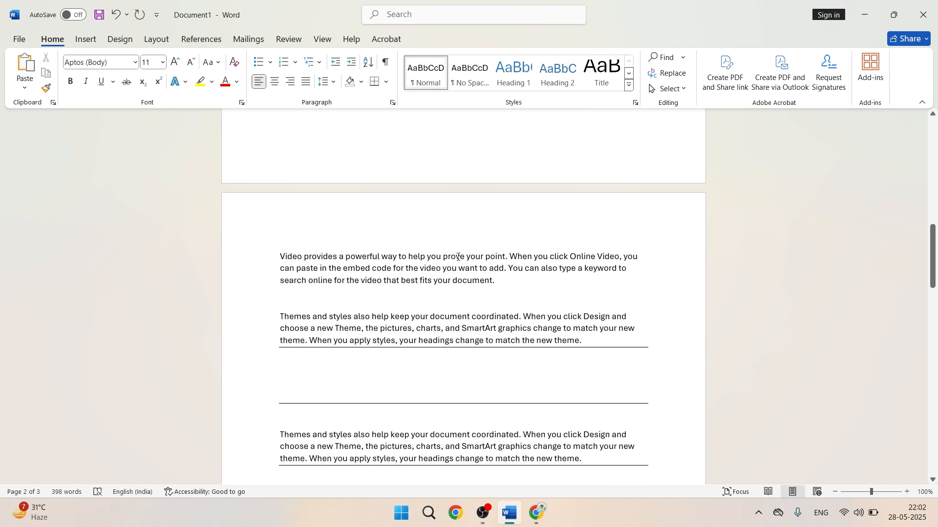
scroll(458, 258, up, 10)
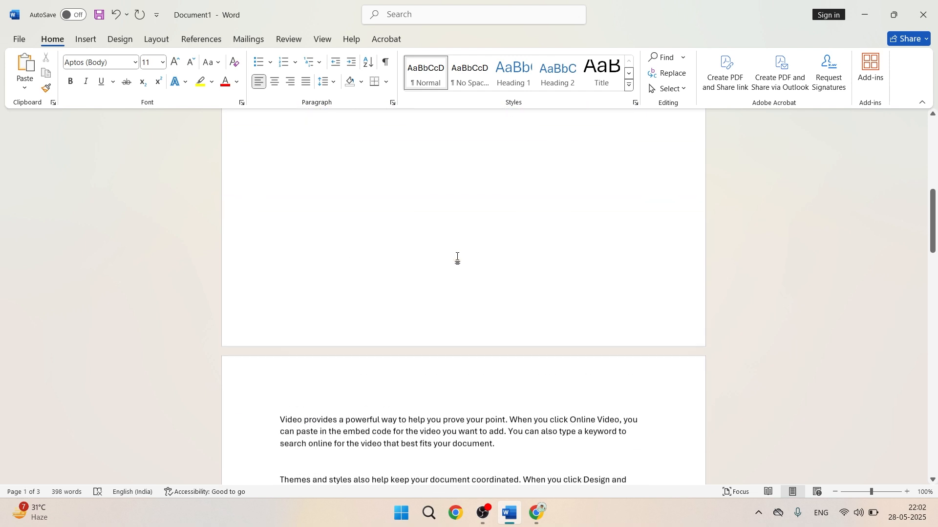